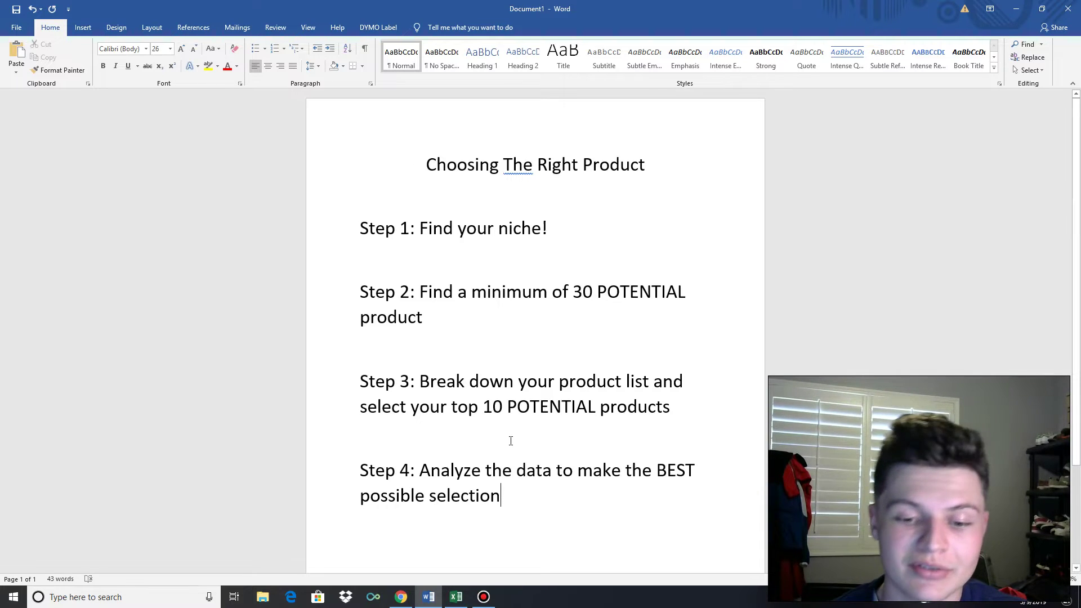
Step: Switch to Chrome, close the Facebook and Reebok shorts tabs, and bring up the Amazon search results for bbq grill mat
click(458, 598)
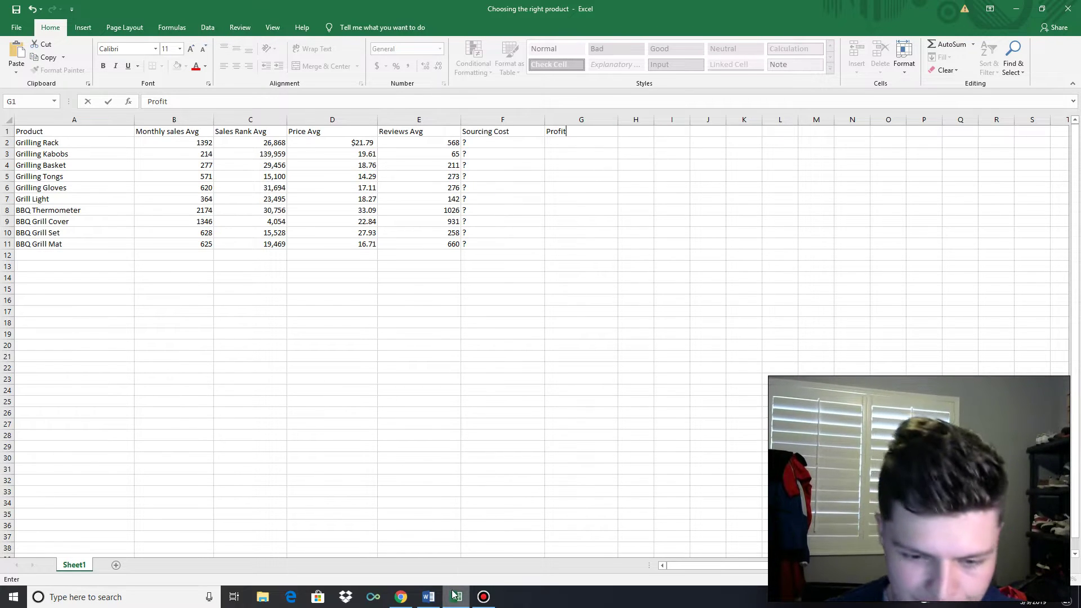
click(402, 600)
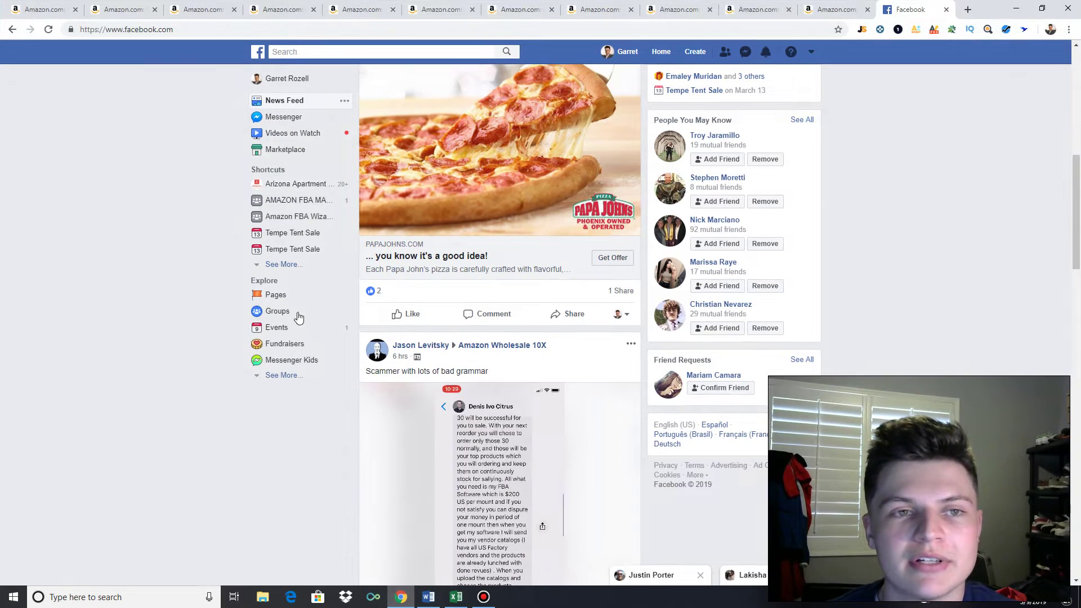
click(947, 14)
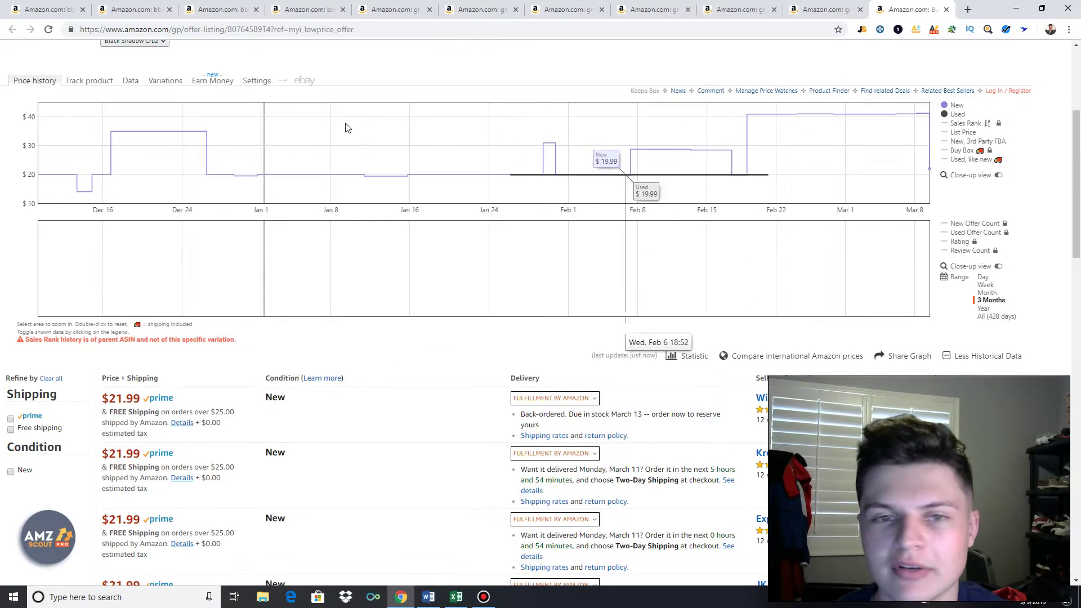
scroll(355, 263, up, 5)
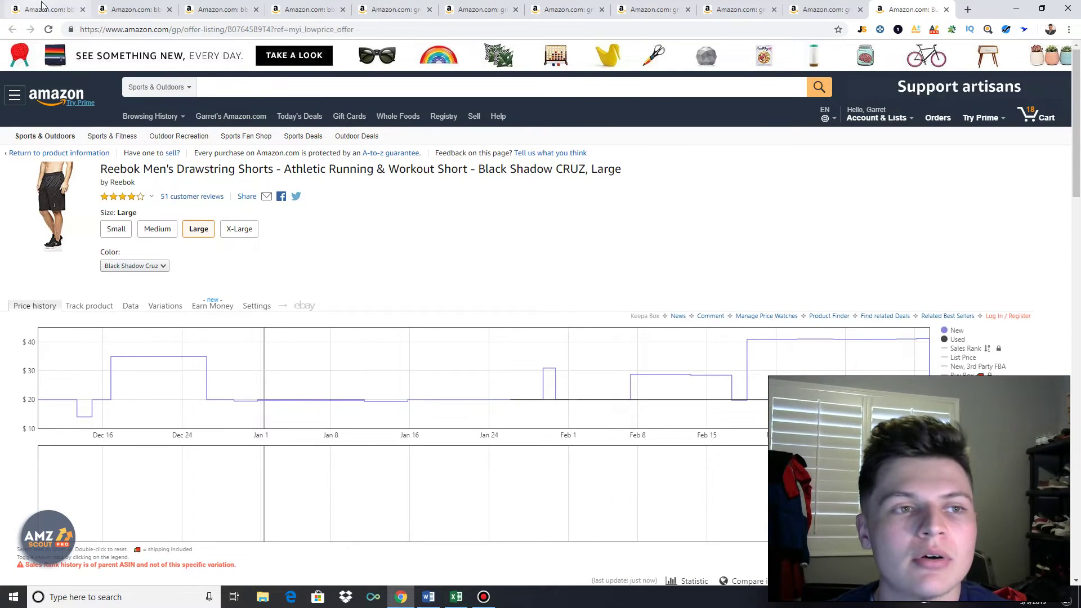
click(946, 9)
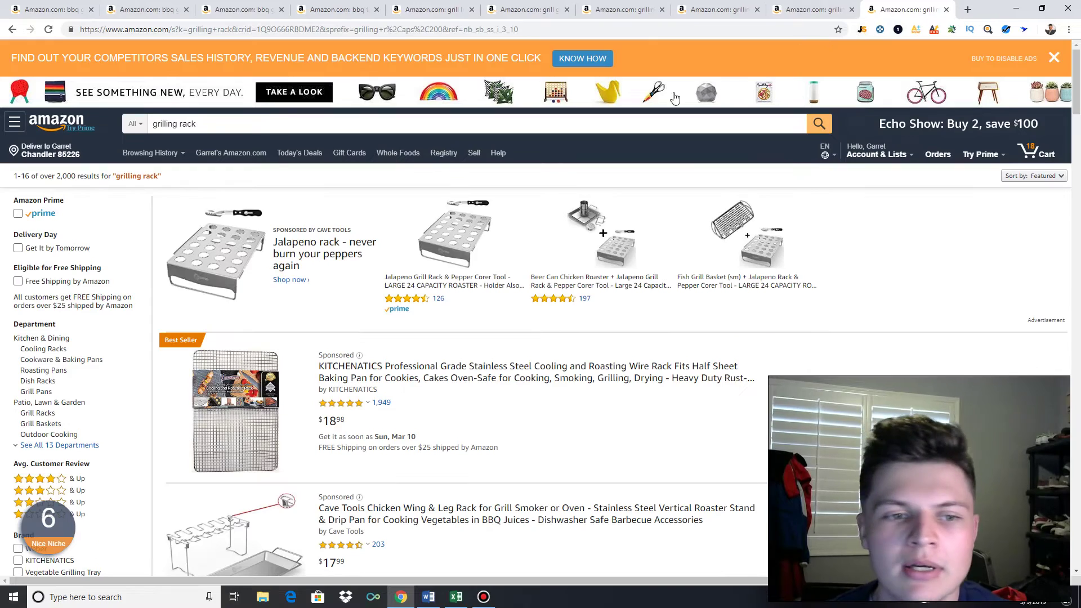
key(ctrl+1)
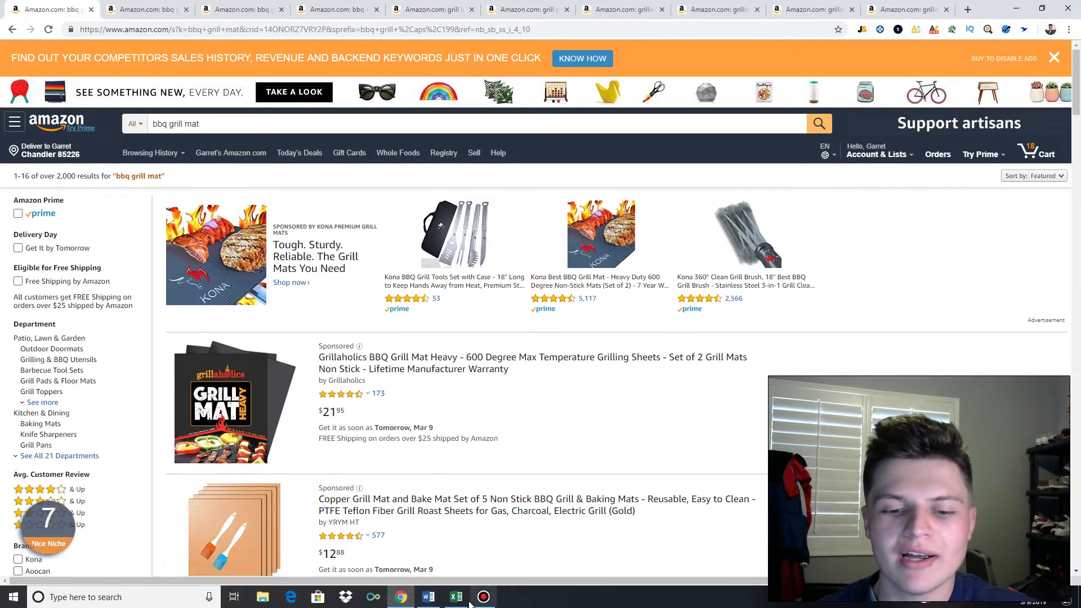
Step: Run the Jungle Scout extension on the bbq grill mat results, examine its averages and product list, and return to the Excel workbook
click(867, 30)
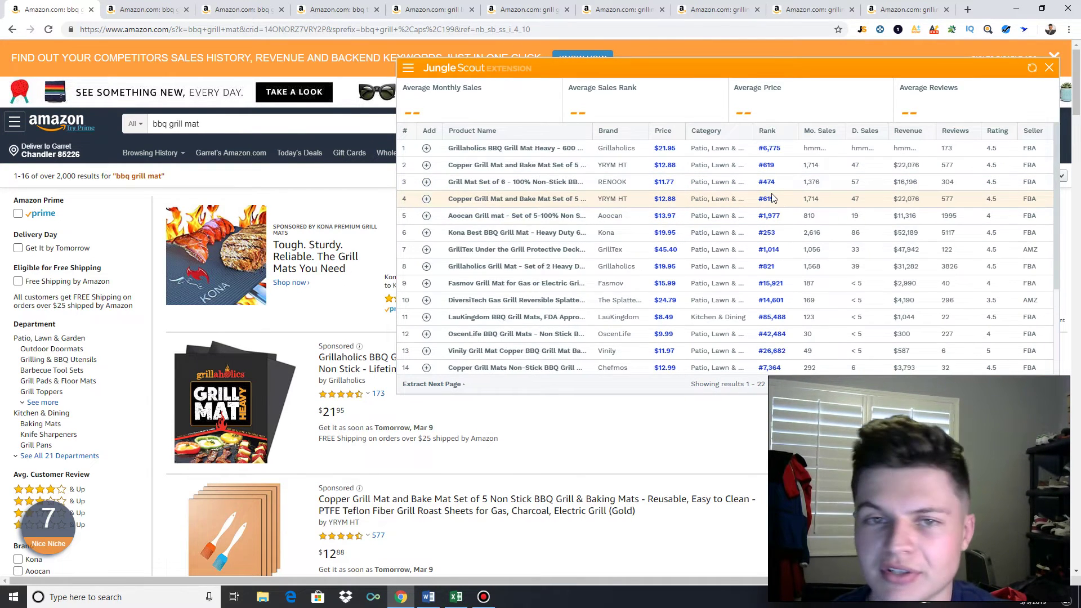
scroll(244, 307, down, 1)
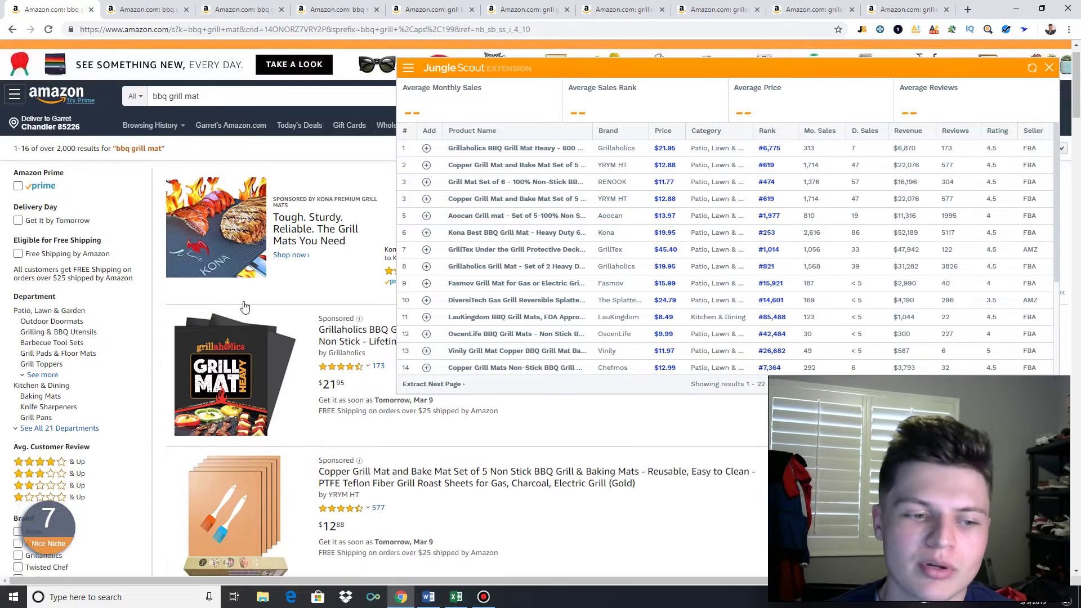
scroll(244, 307, down, 3)
scroll(243, 307, up, 4)
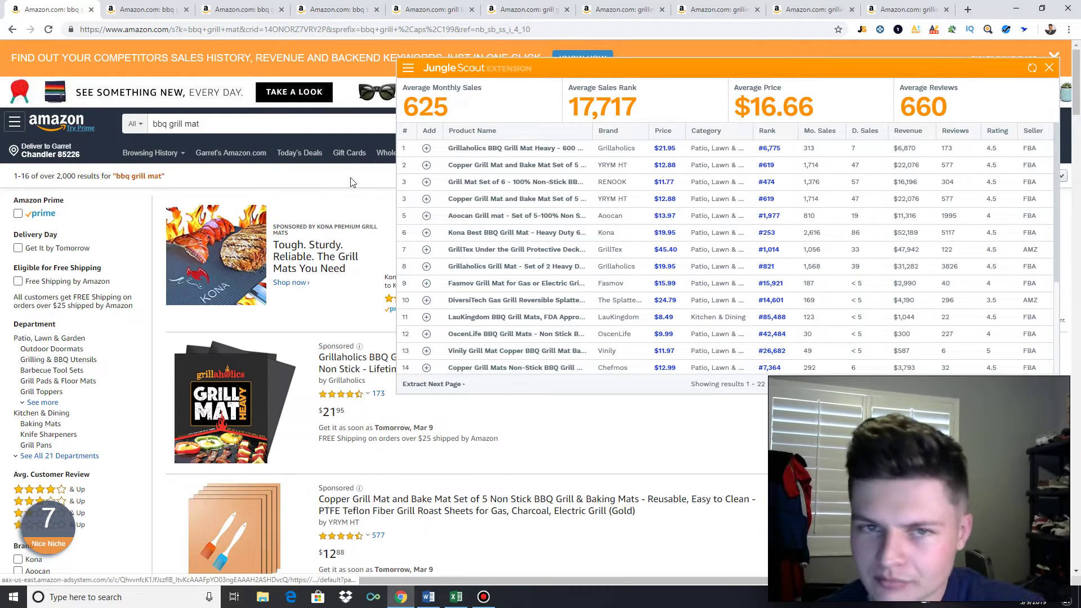
scroll(450, 276, down, 3)
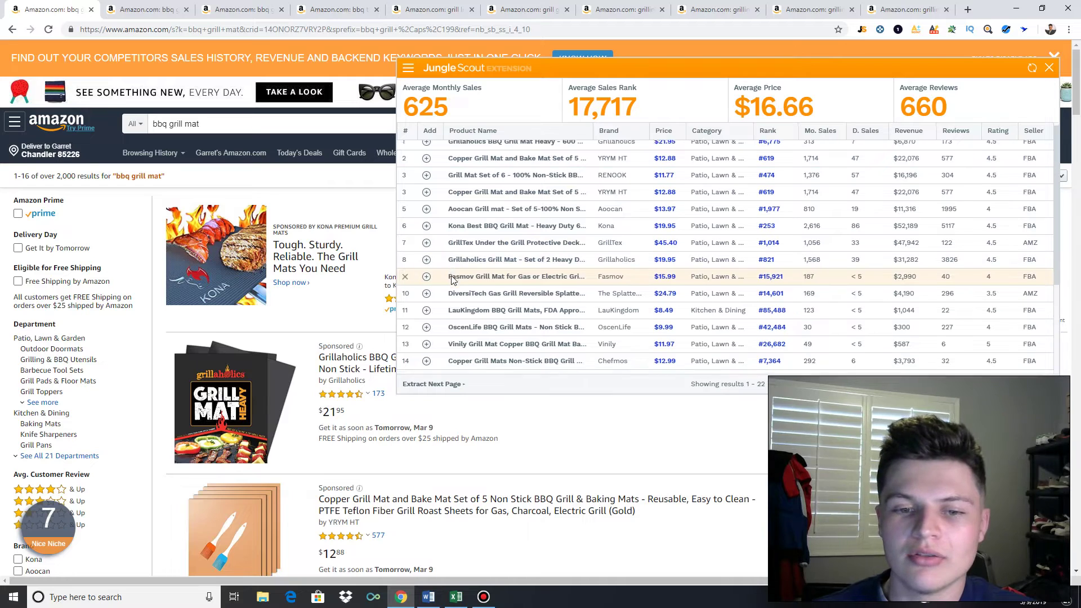
scroll(453, 302, up, 1)
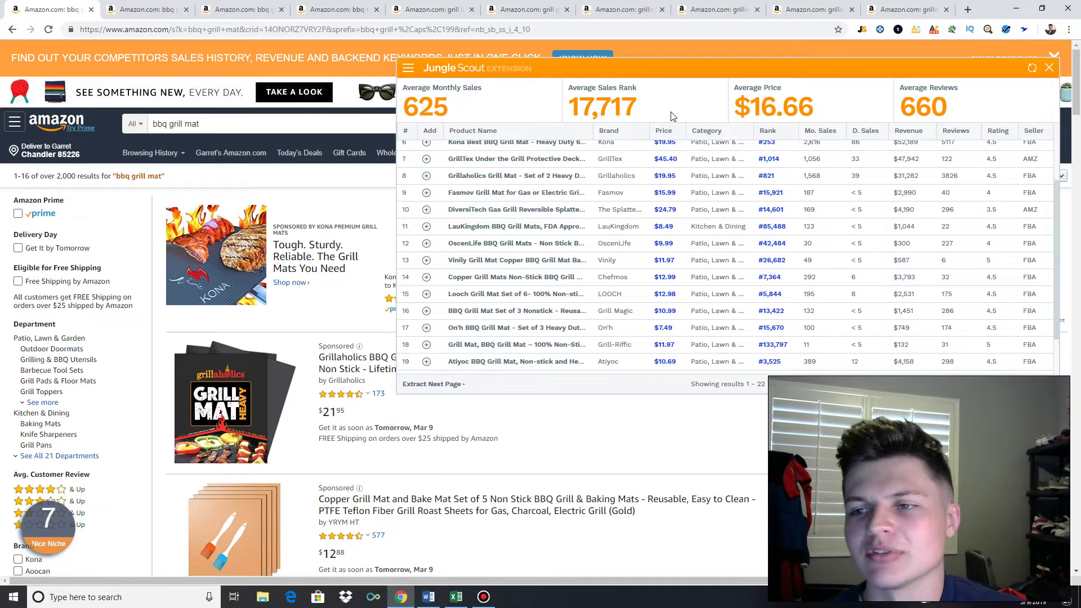
scroll(563, 259, up, 1)
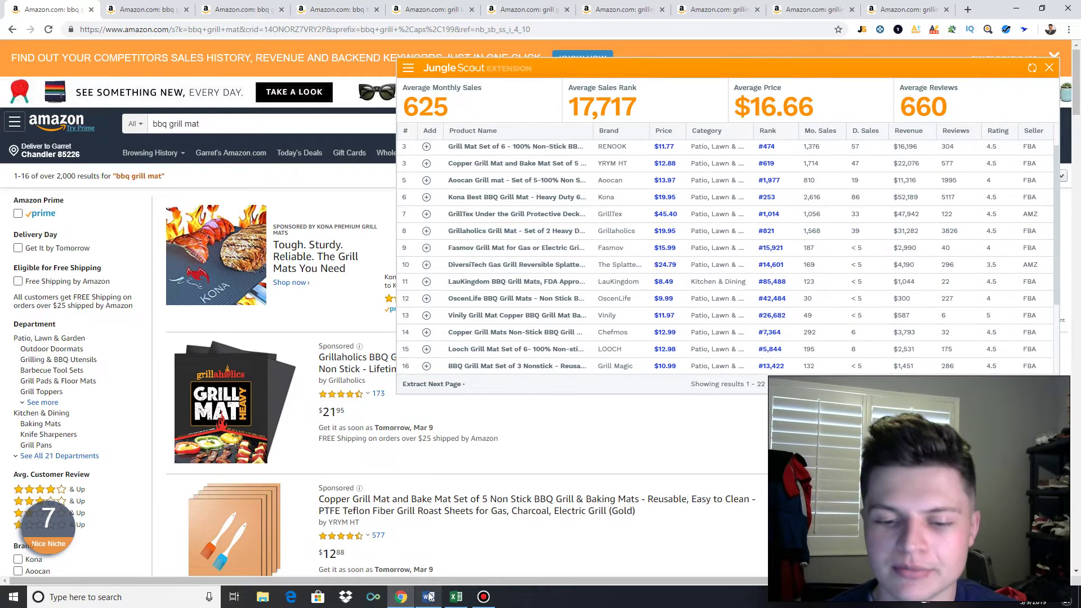
click(456, 597)
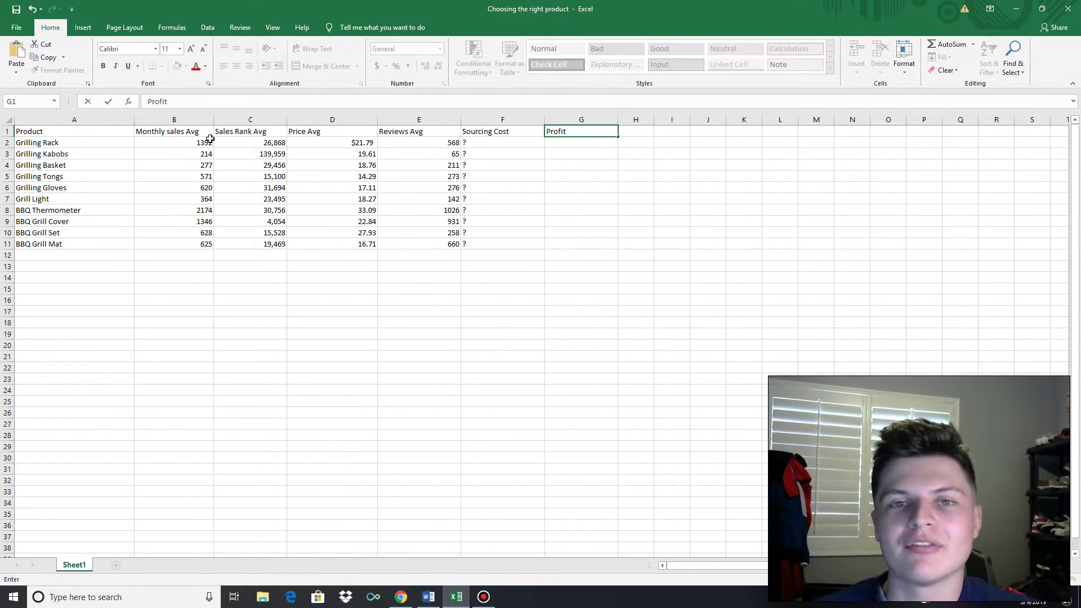
Step: Try a yellow font colour on the Grilling Rack monthly sales average in B2, and undo it
click(206, 66)
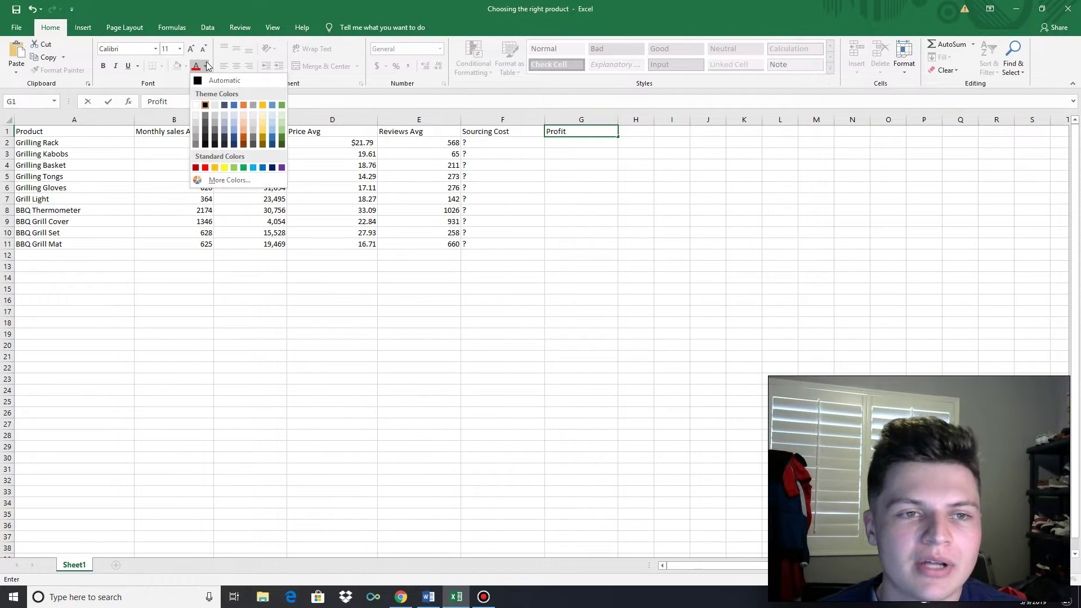
click(174, 310)
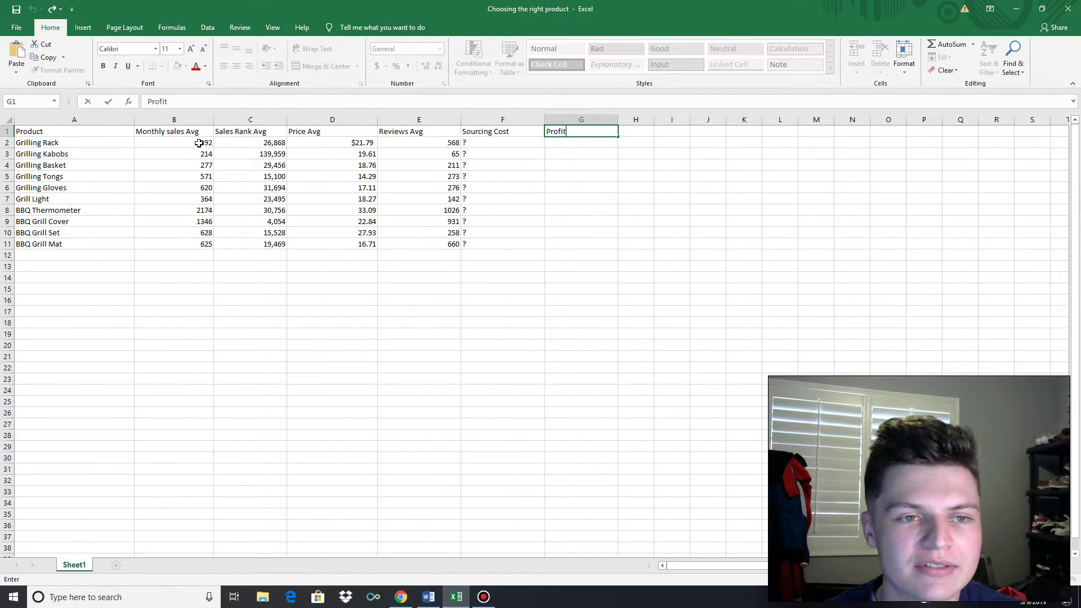
click(207, 66)
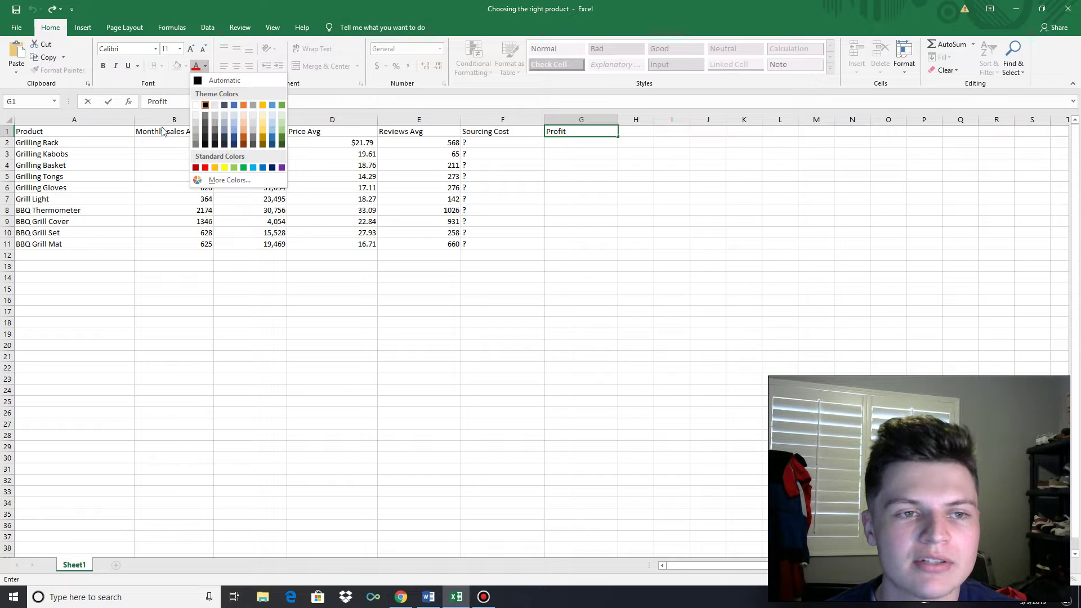
click(226, 168)
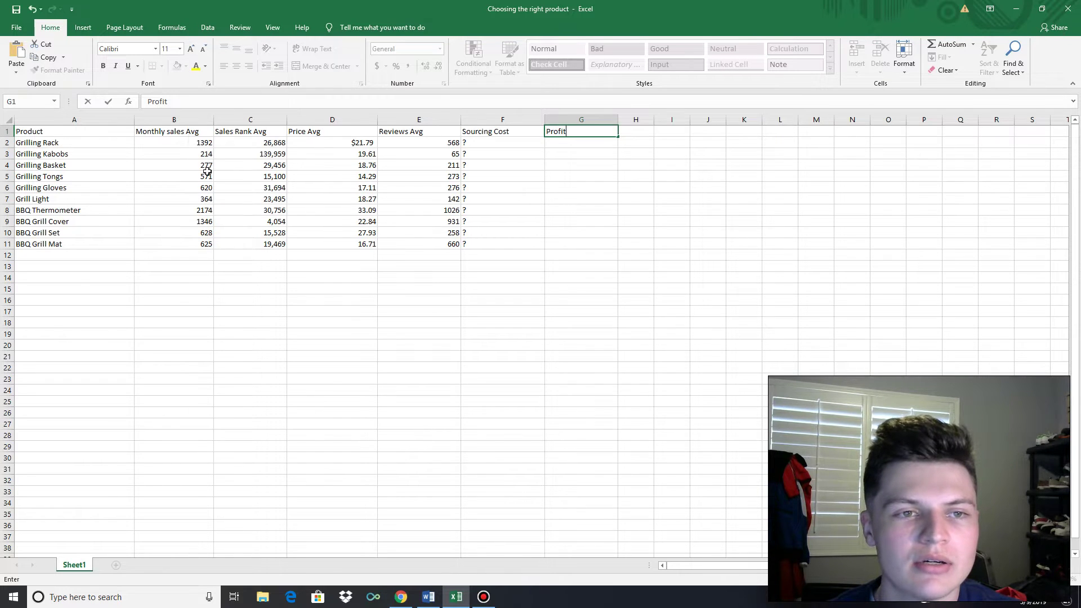
click(189, 146)
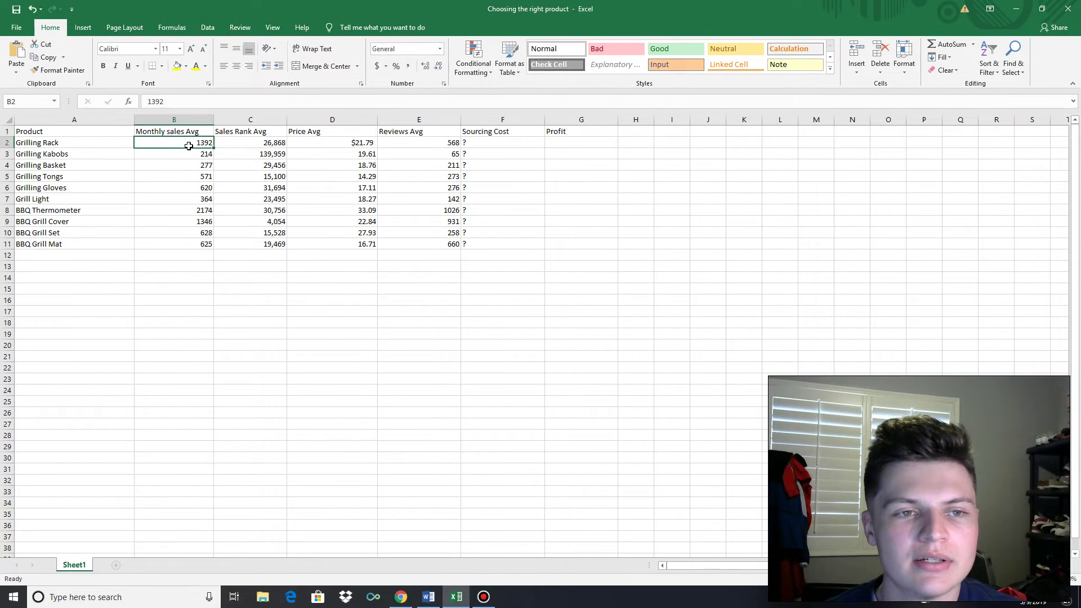
click(196, 65)
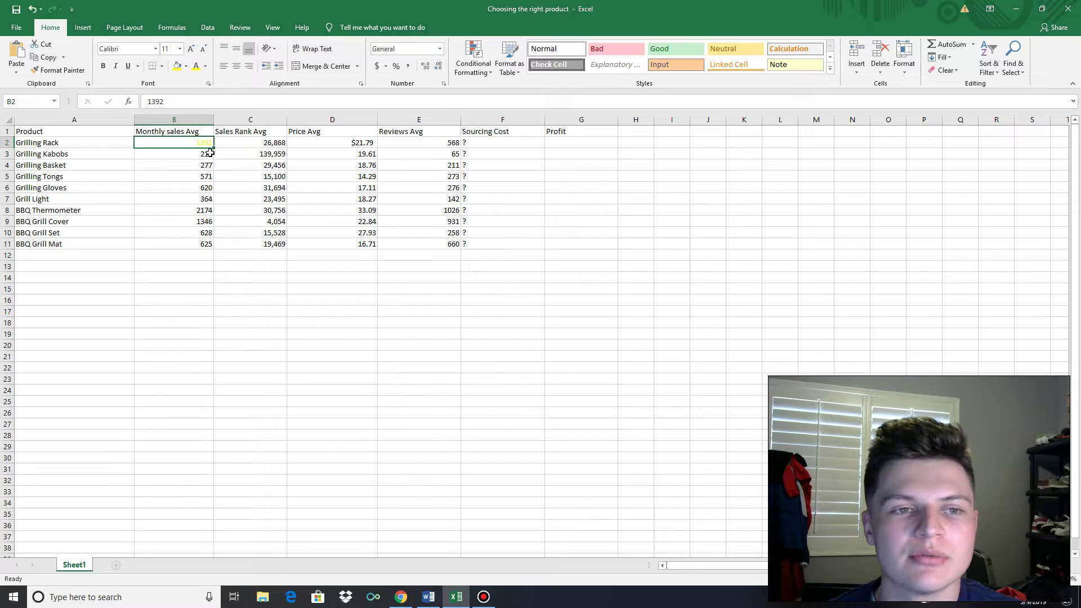
click(32, 9)
Step: Fill yellow the Grilling Rack monthly sales, BBQ Grill Cover sales rank, BBQ Thermometer price and Grilling Kabobs reviews cells
click(177, 66)
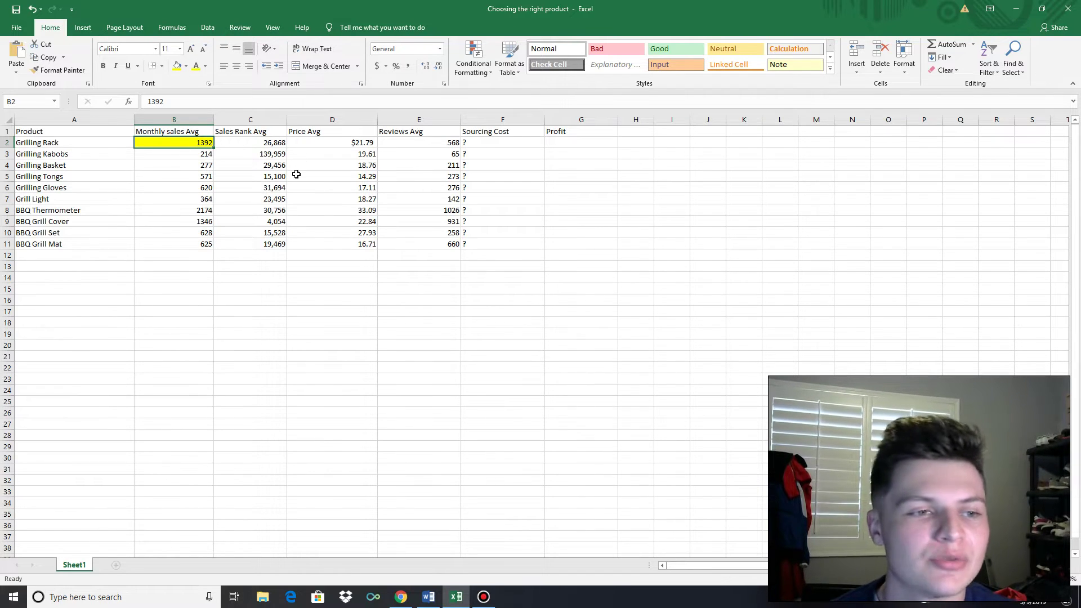
click(277, 225)
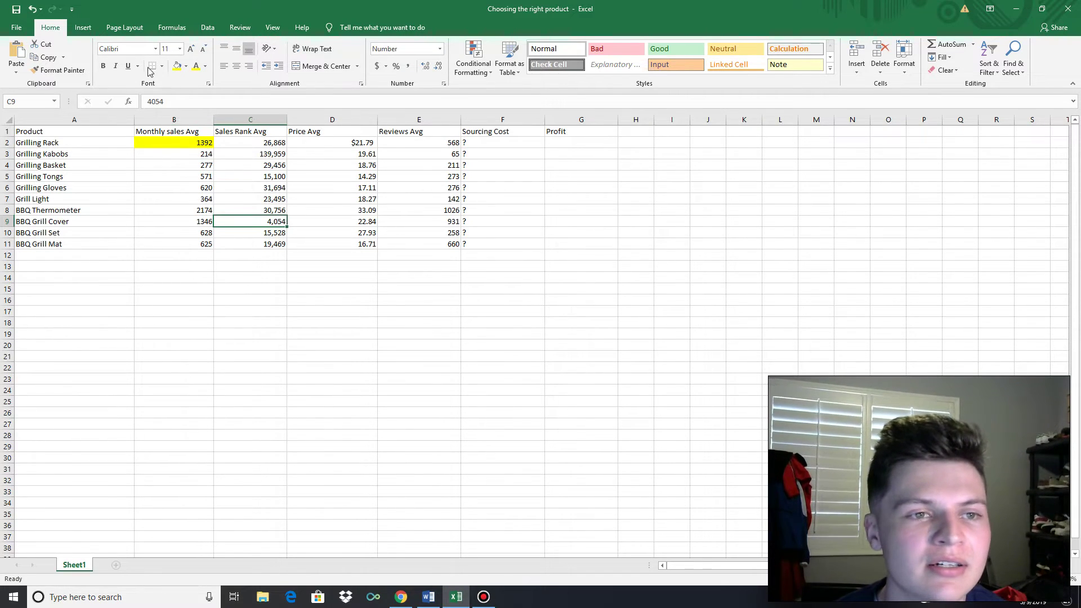
click(177, 66)
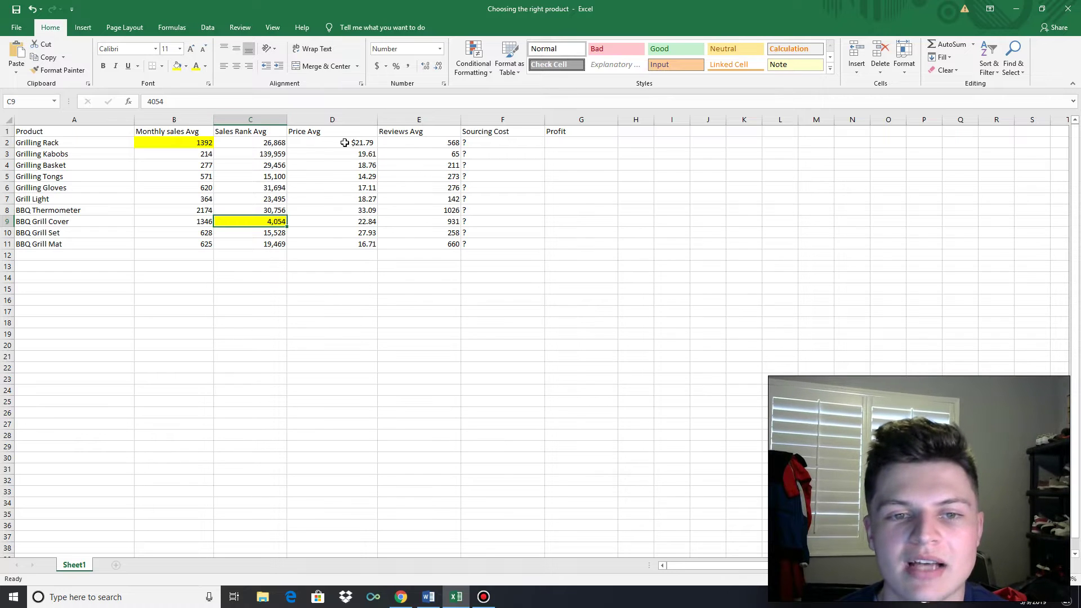
click(353, 211)
click(178, 66)
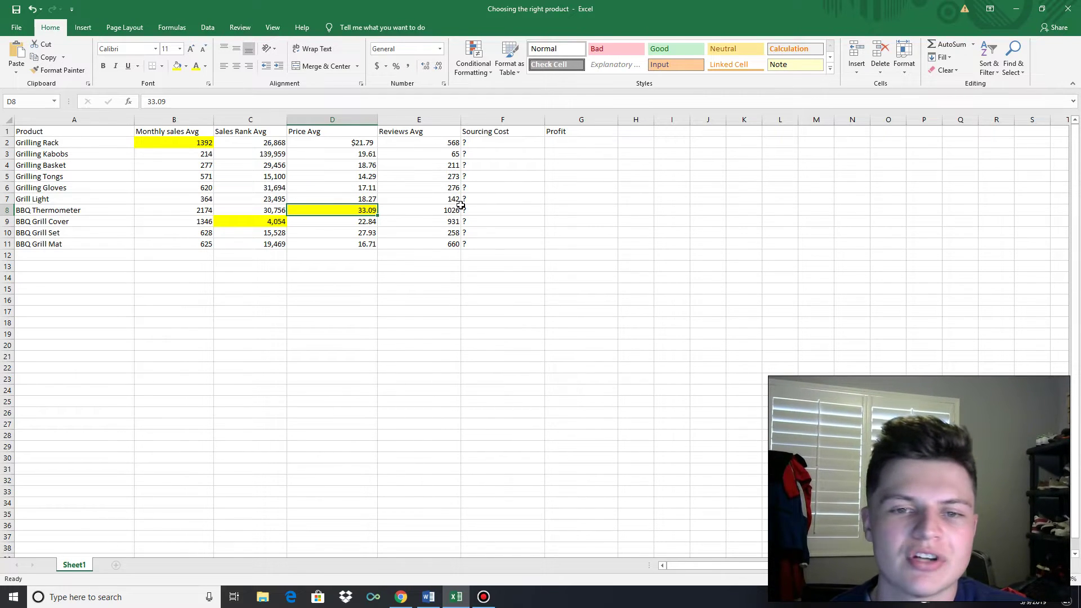
click(431, 152)
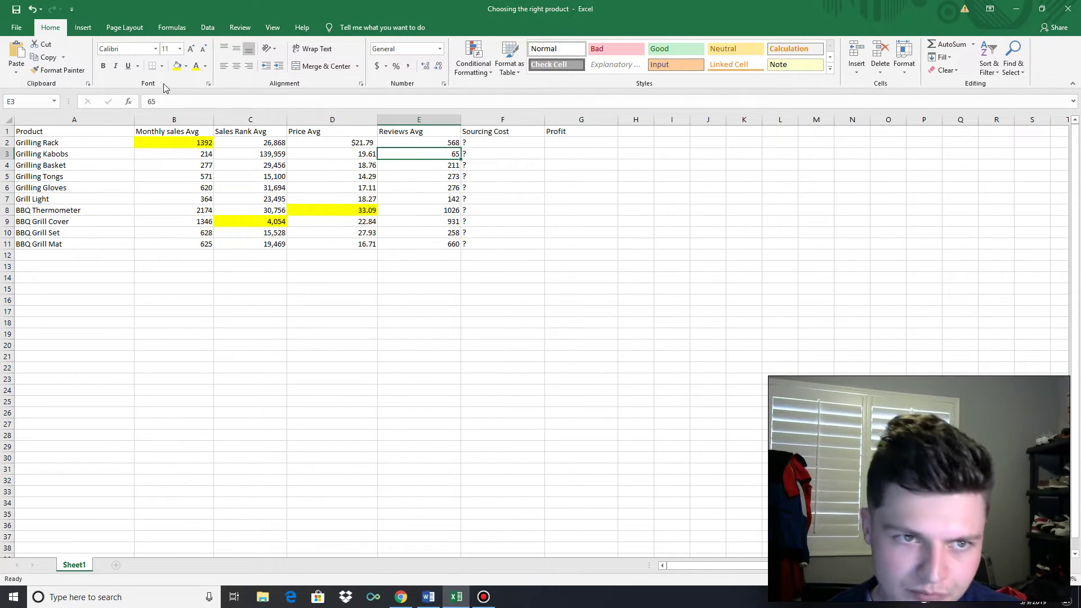
click(177, 65)
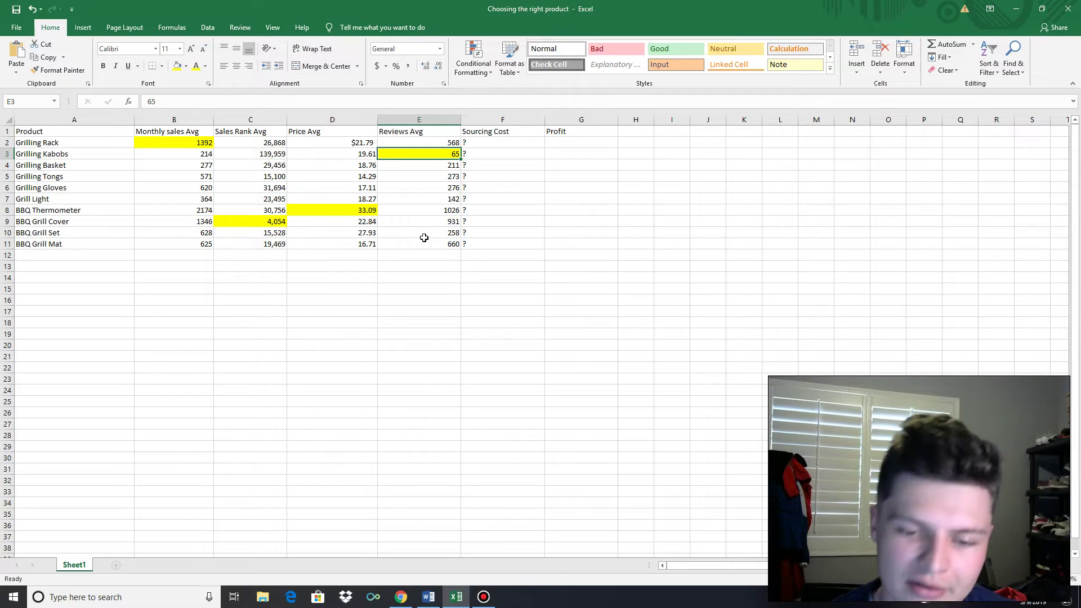
Step: Switch to Chrome and look through the open Amazon product search tabs, including grilling tongs and bbq grill set
click(401, 597)
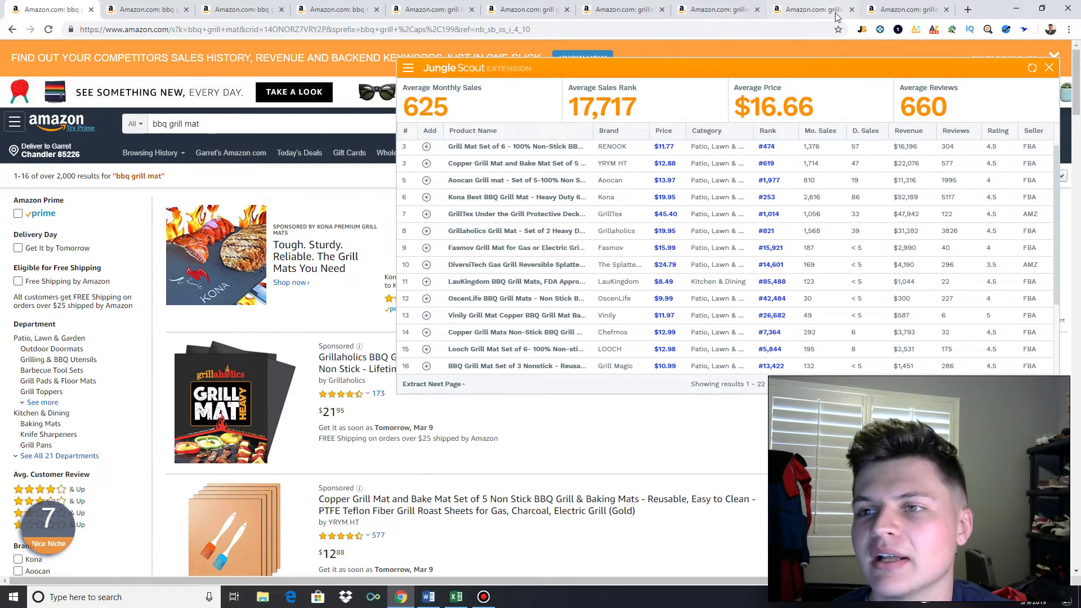
click(817, 10)
click(718, 10)
click(605, 9)
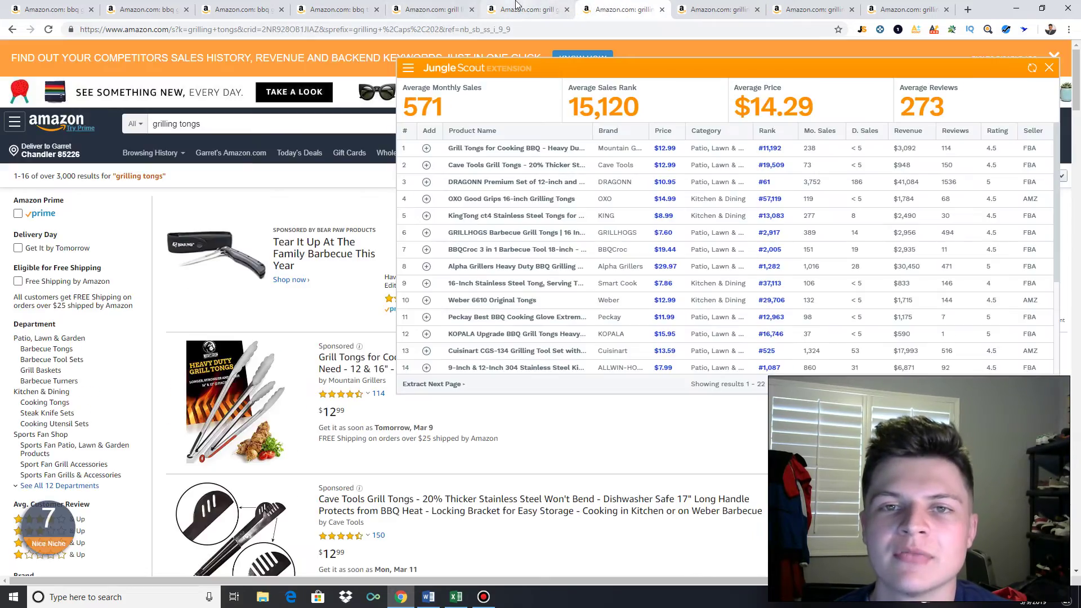
click(518, 10)
click(434, 9)
click(338, 10)
click(242, 10)
click(169, 10)
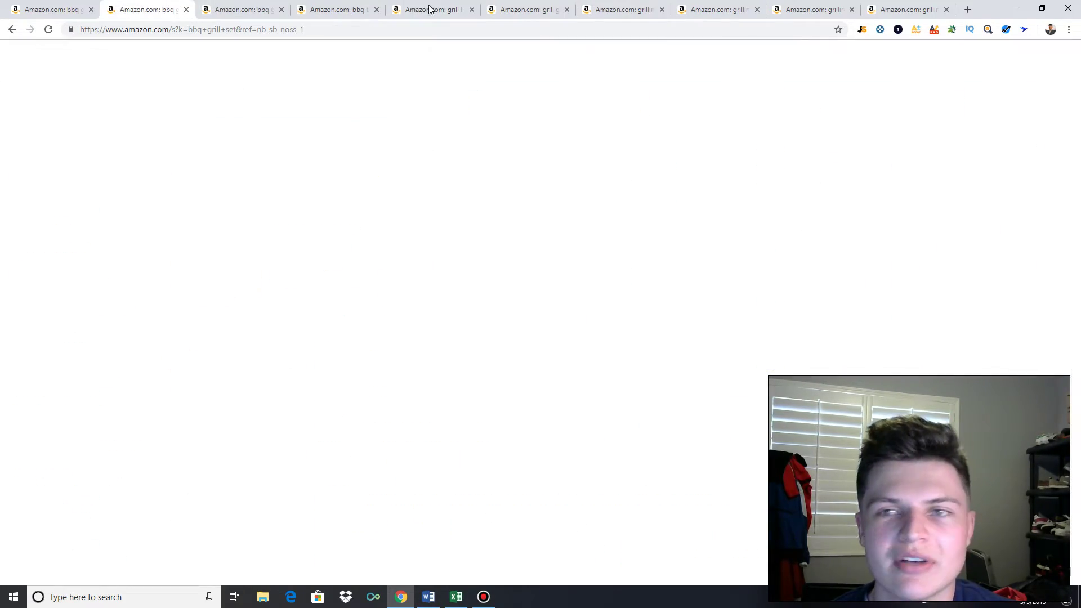
Step: Open alibaba.com in a new browser tab
click(968, 10)
text(alibaba.com)
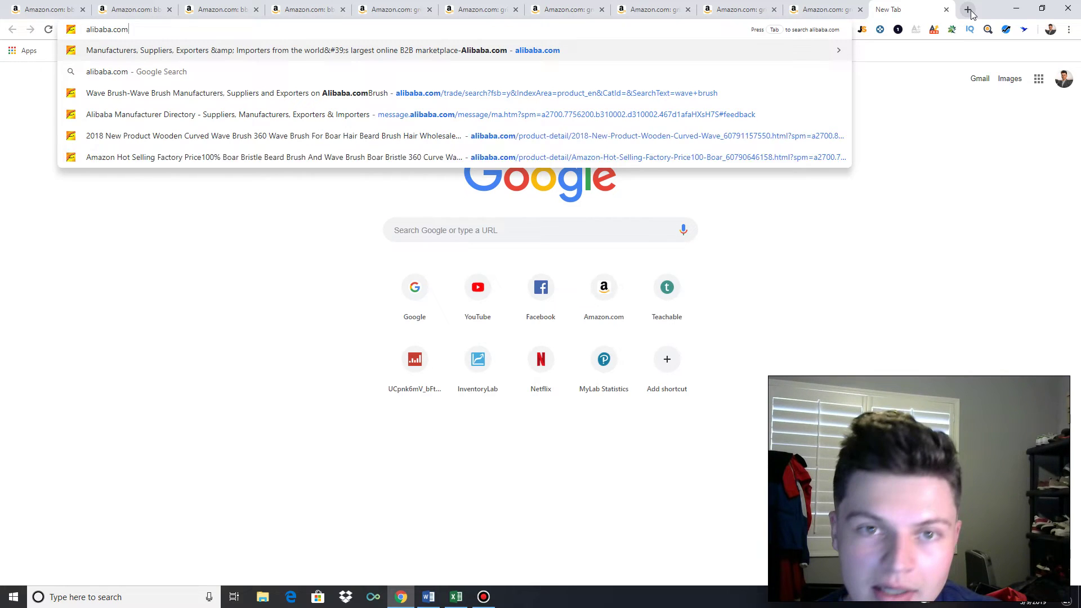
key(Return)
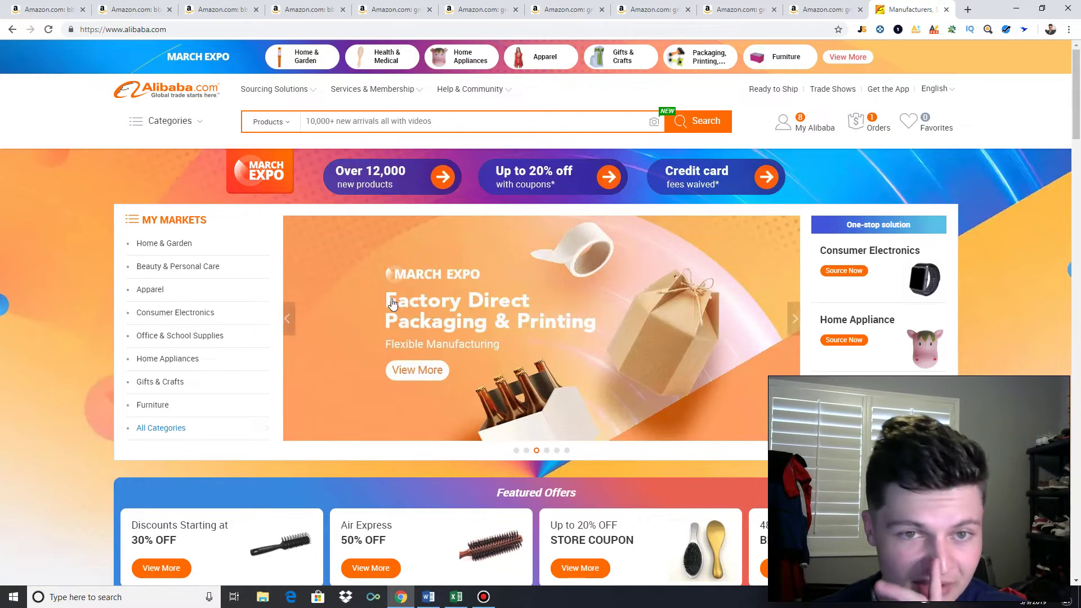
Step: Search Alibaba's products for "grilling rack"
click(825, 9)
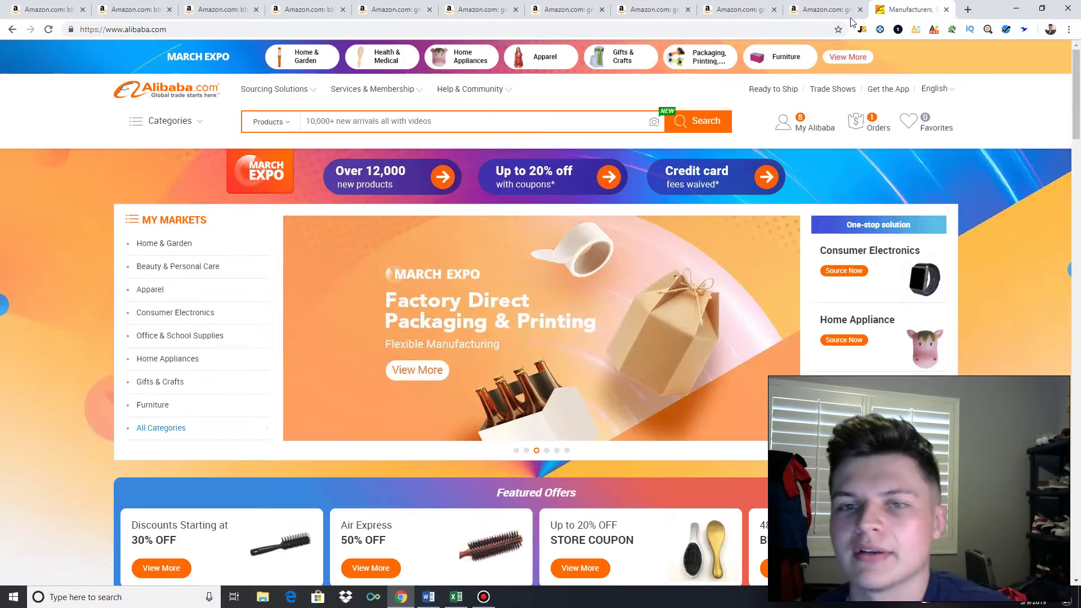
click(910, 9)
click(355, 119)
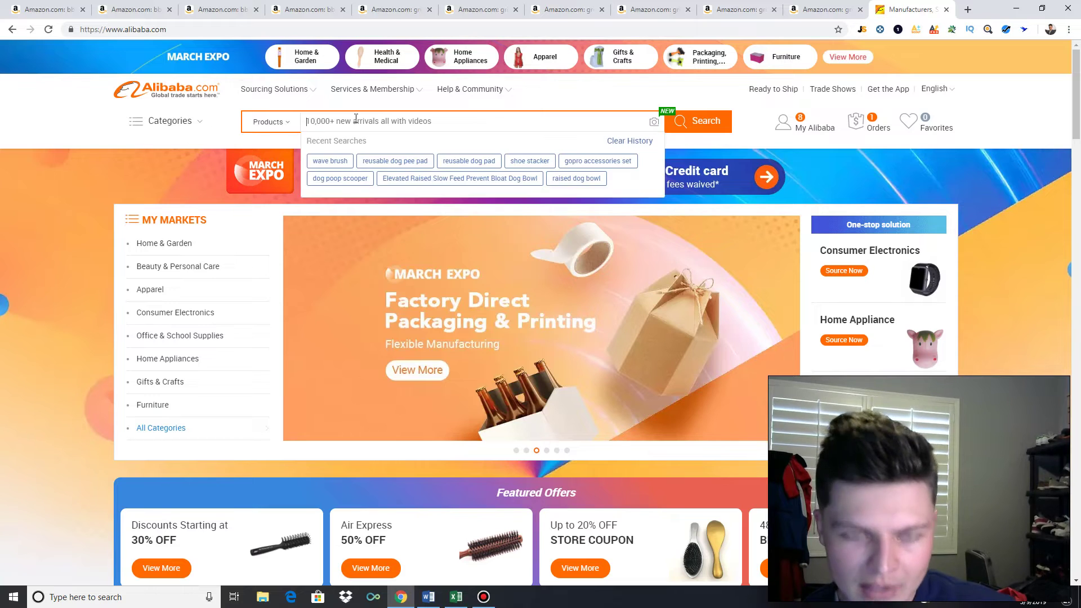
text(grilling r)
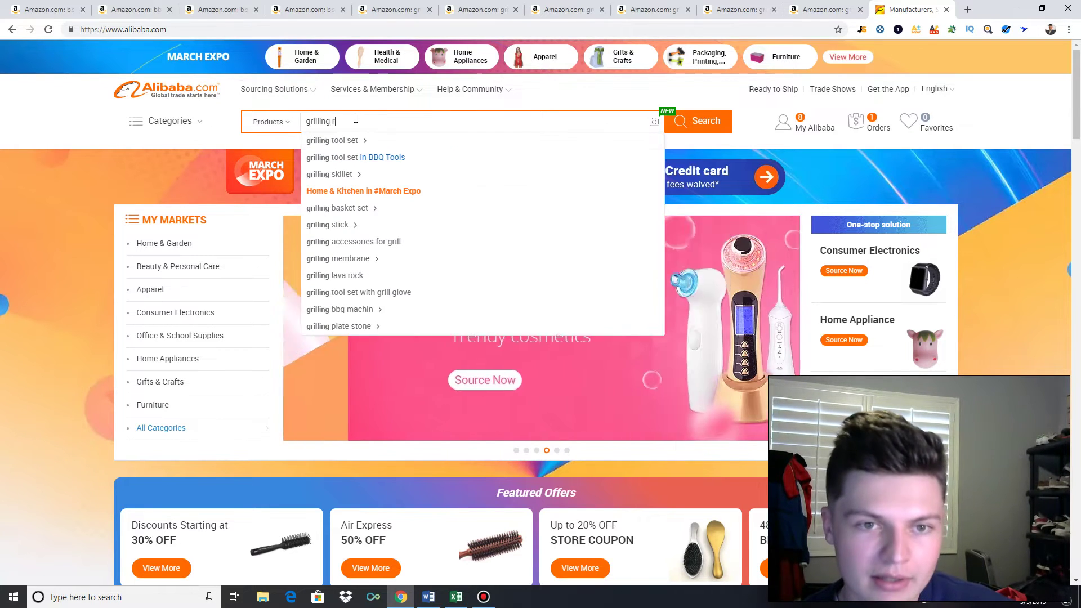
text(ack)
key(Return)
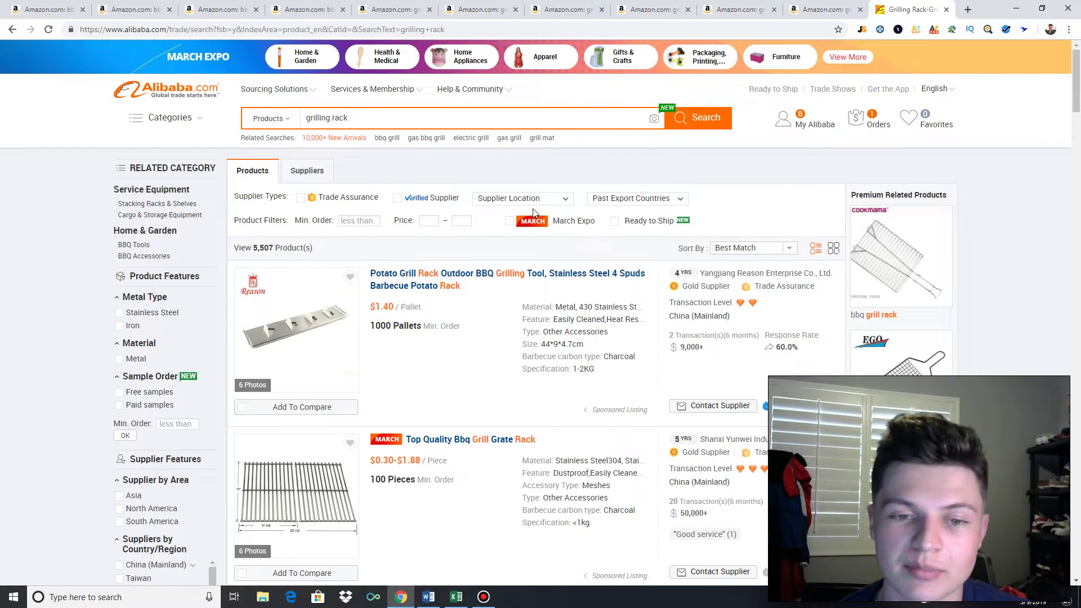
Step: Look through the Amazon results for "grilling rack" to see which rack types and prices are sold
scroll(442, 285, down, 1)
key(ctrl+shift+Tab)
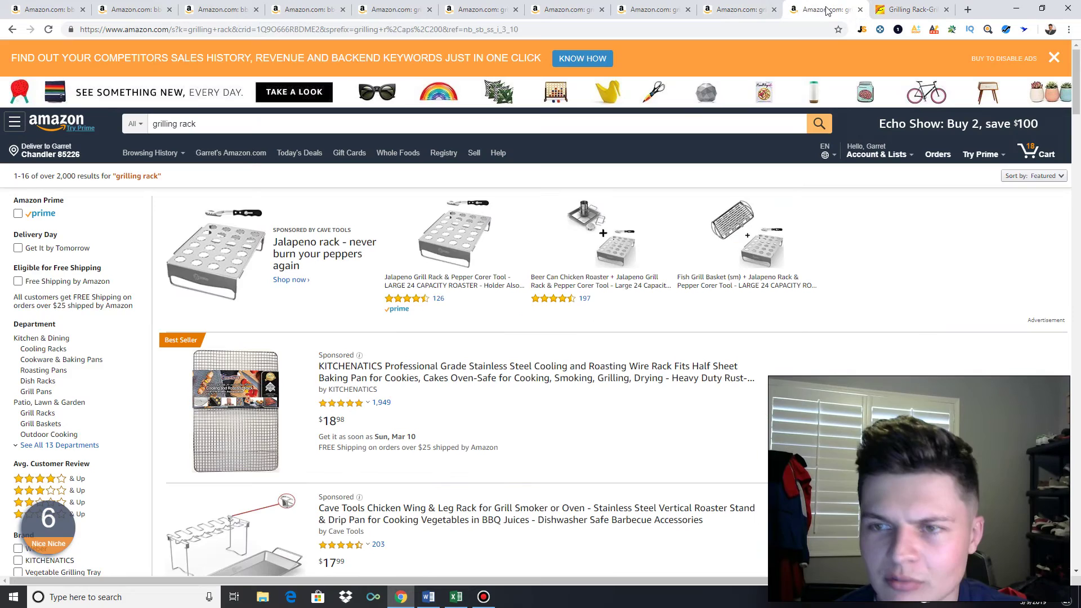
scroll(463, 442, down, 9)
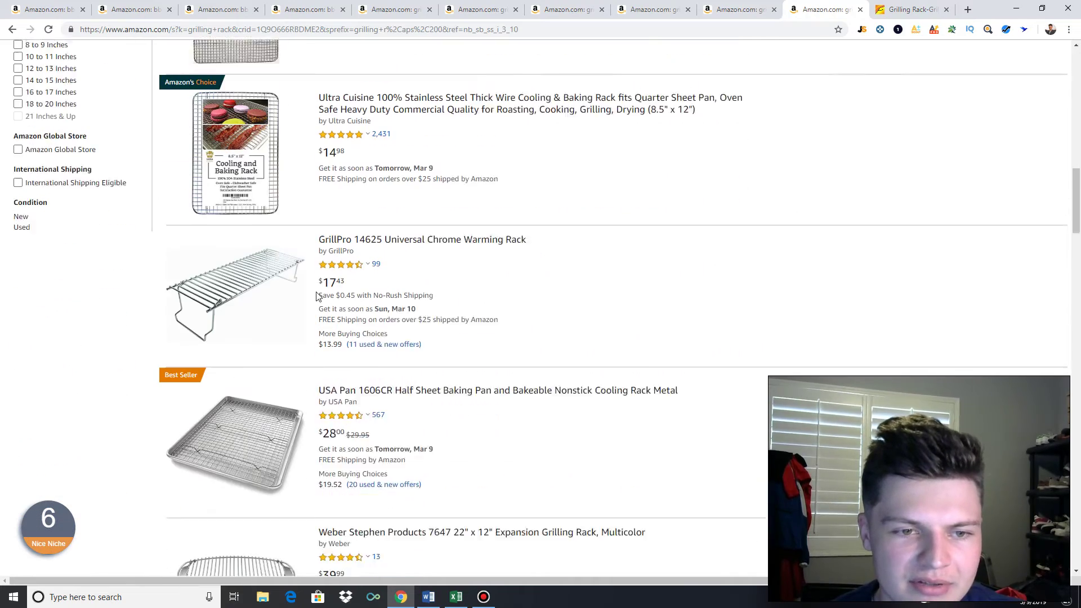
scroll(435, 214, up, 2)
scroll(548, 389, down, 8)
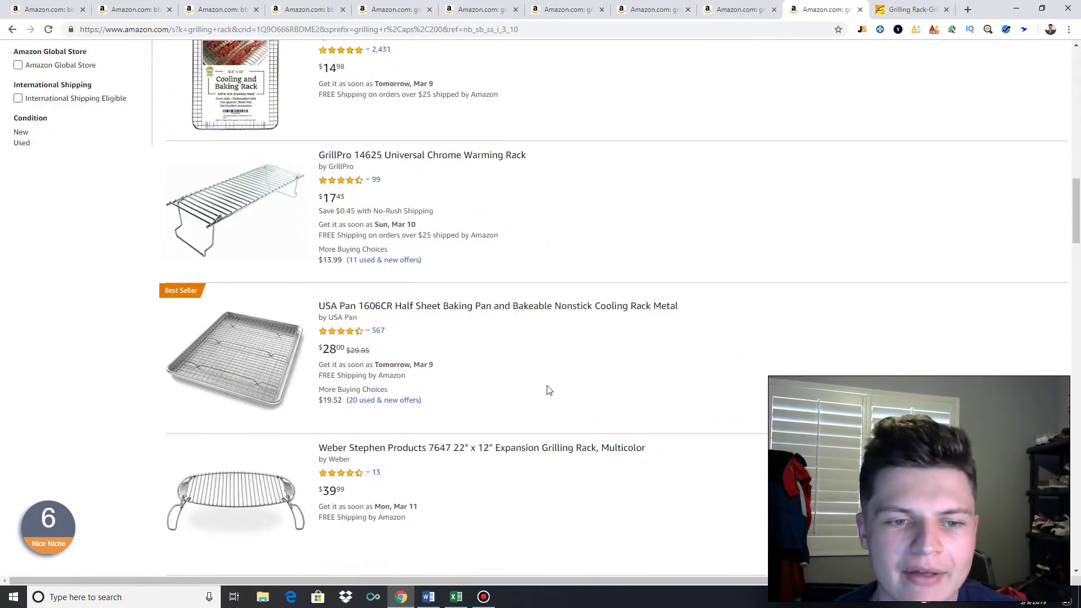
scroll(232, 272, down, 10)
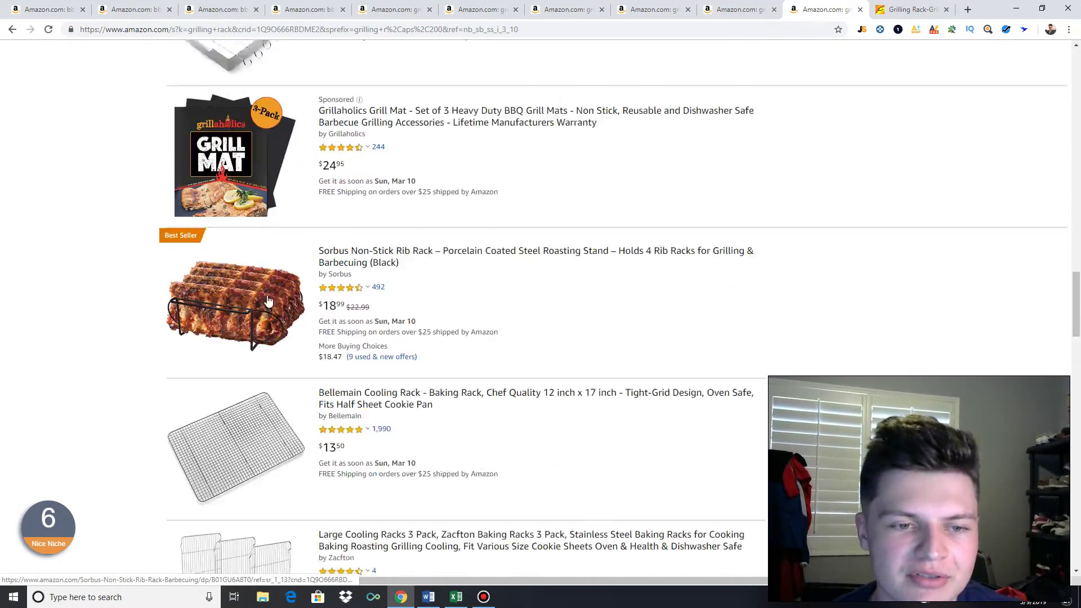
scroll(318, 314, down, 10)
scroll(318, 314, up, 7)
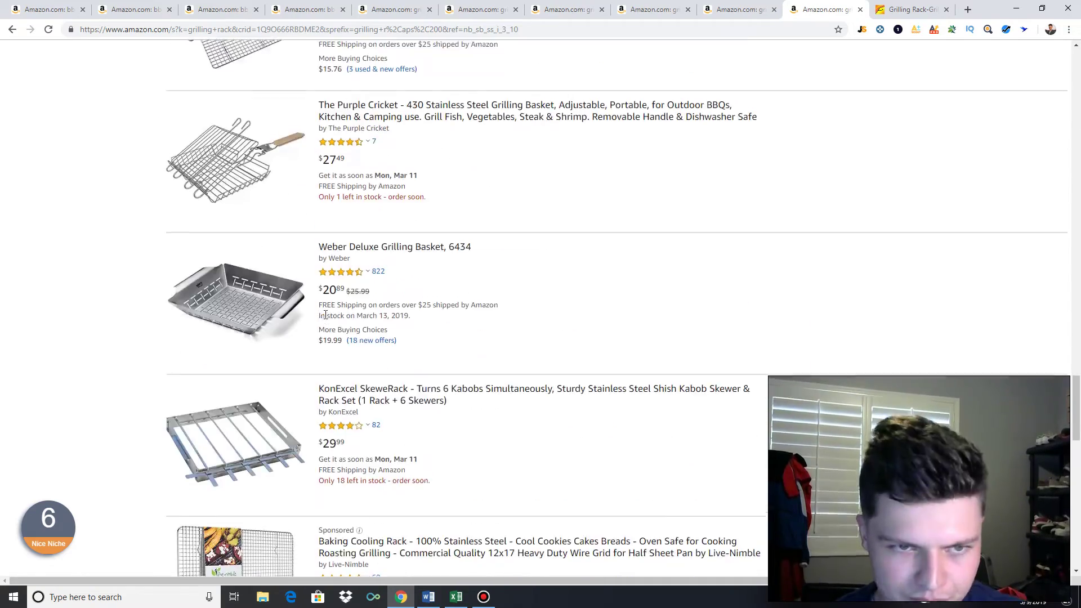
Step: Return to the Alibaba "grilling rack" results and examine the listings' unit prices and minimum orders
click(912, 10)
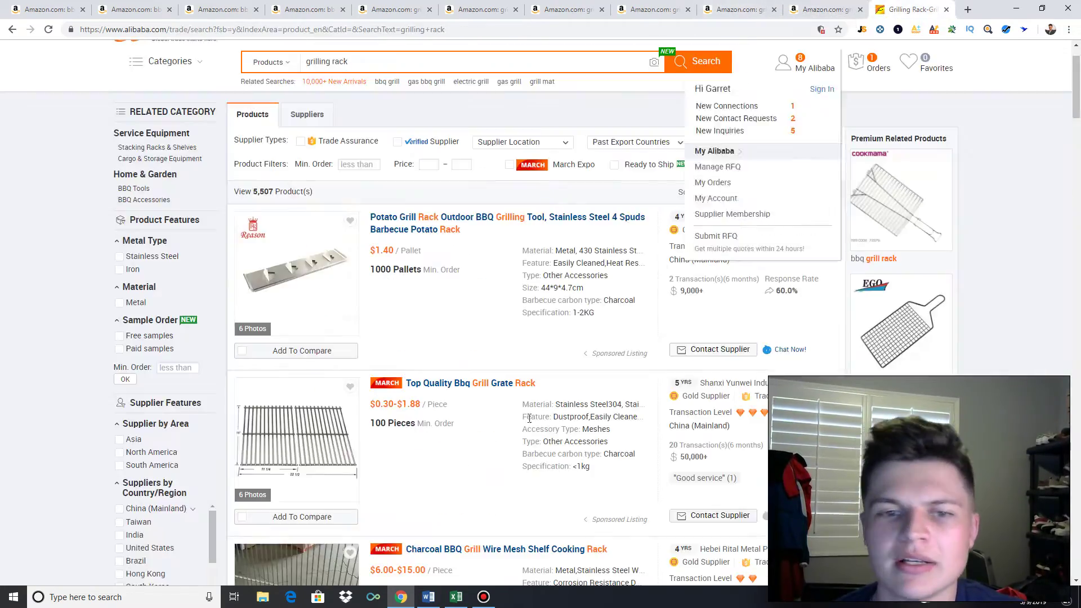
scroll(426, 345, down, 5)
scroll(426, 346, down, 5)
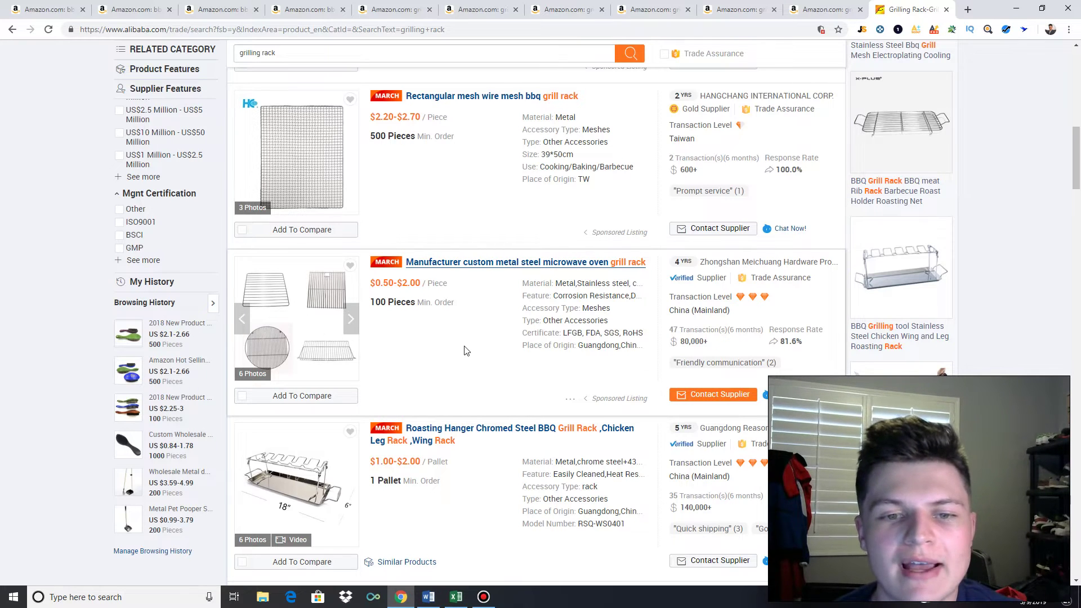
scroll(467, 349, down, 5)
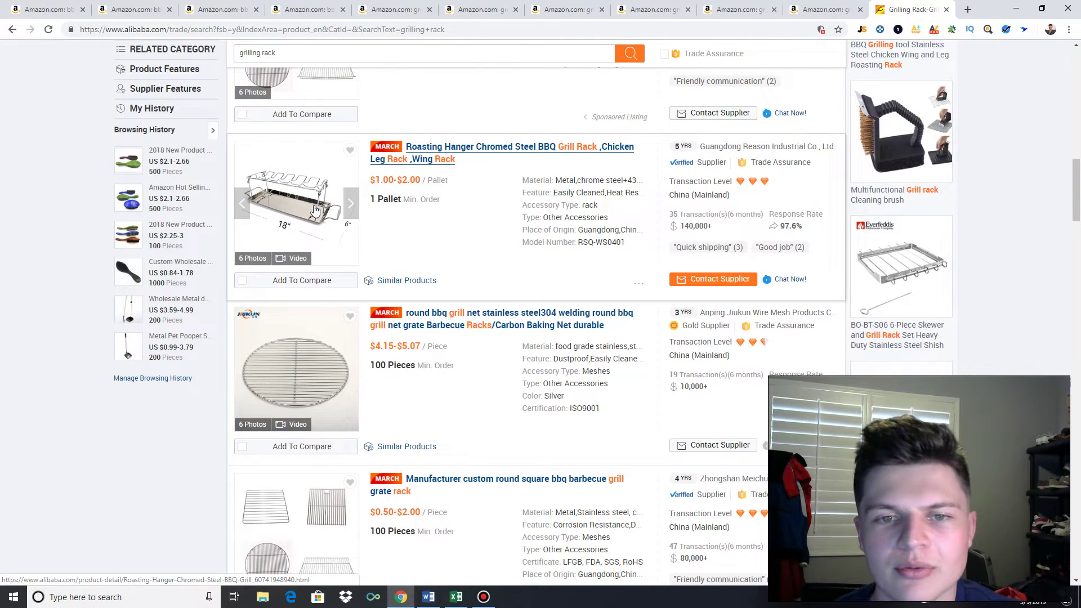
scroll(423, 230, down, 5)
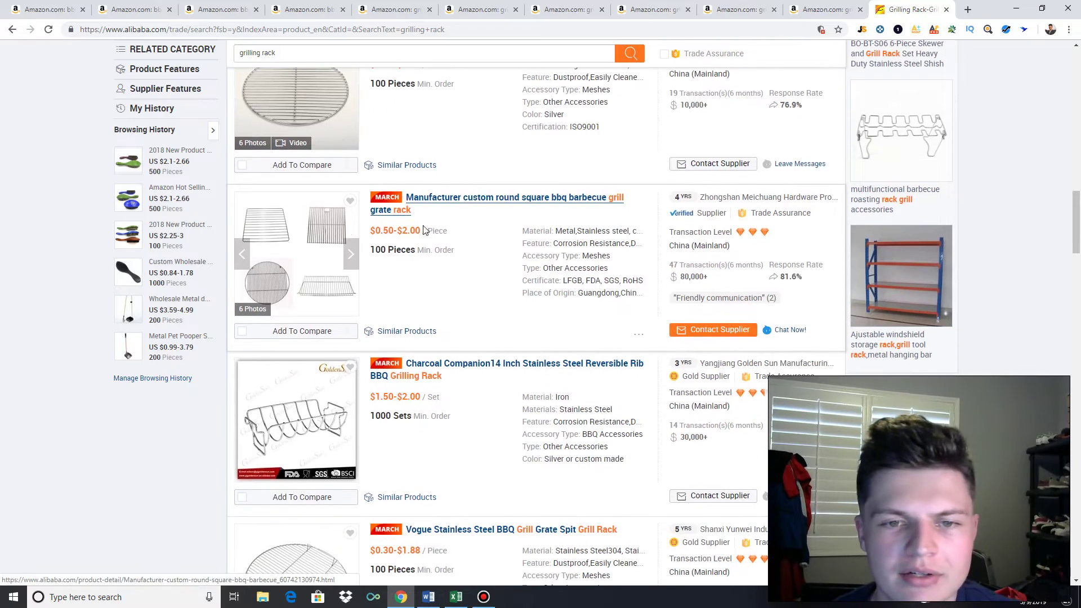
scroll(424, 230, down, 6)
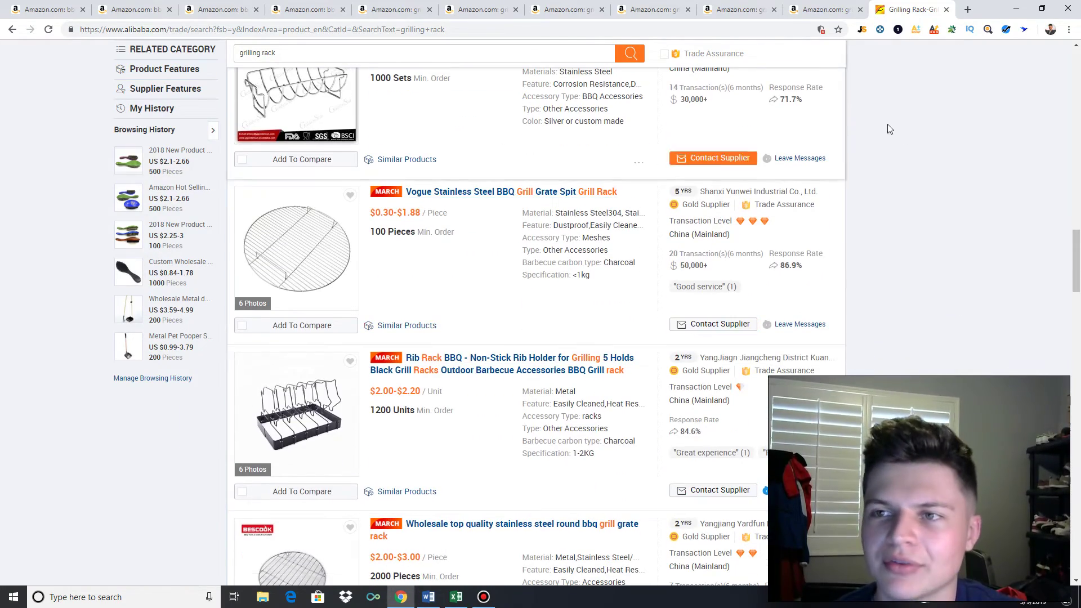
Step: Check the Amazon grilling kabobs tab, then search Alibaba for "grilling kabobs" and examine the listed prices
click(739, 10)
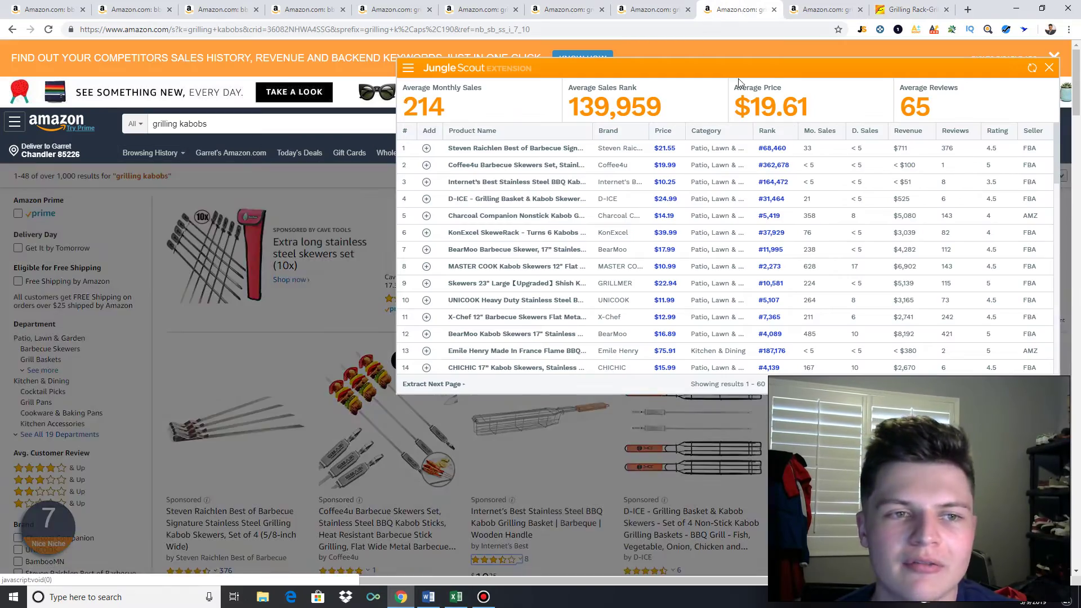
click(913, 10)
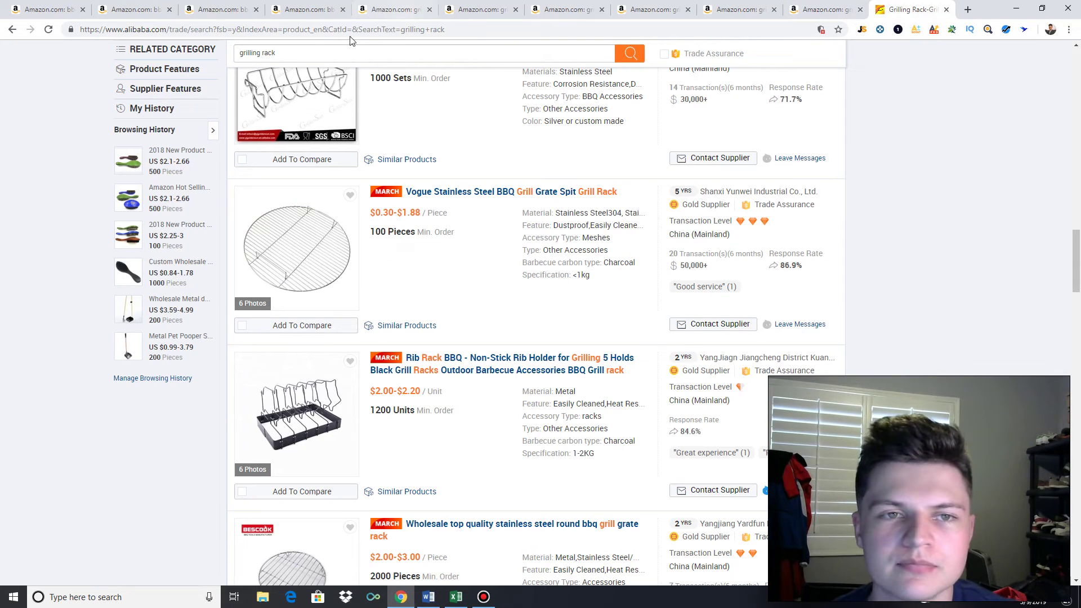
drag(282, 53, 265, 54)
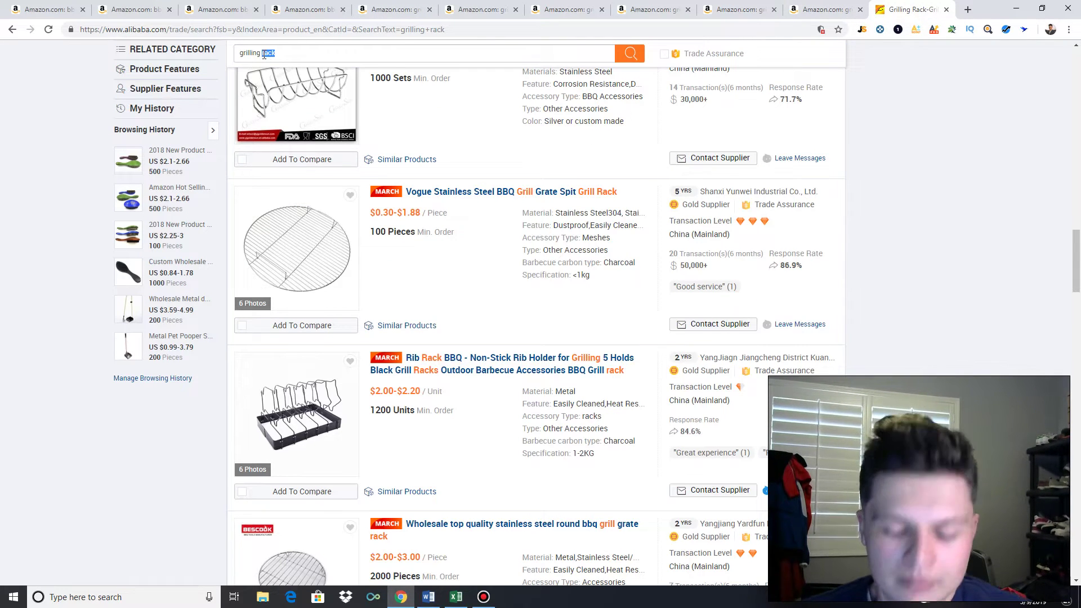
text(kabobs)
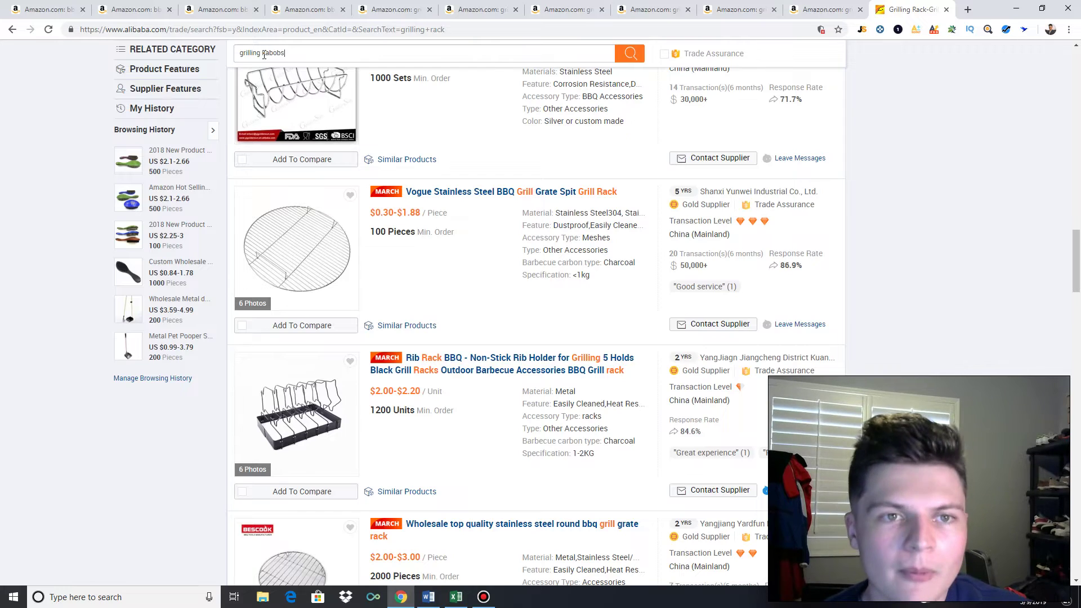
key(Return)
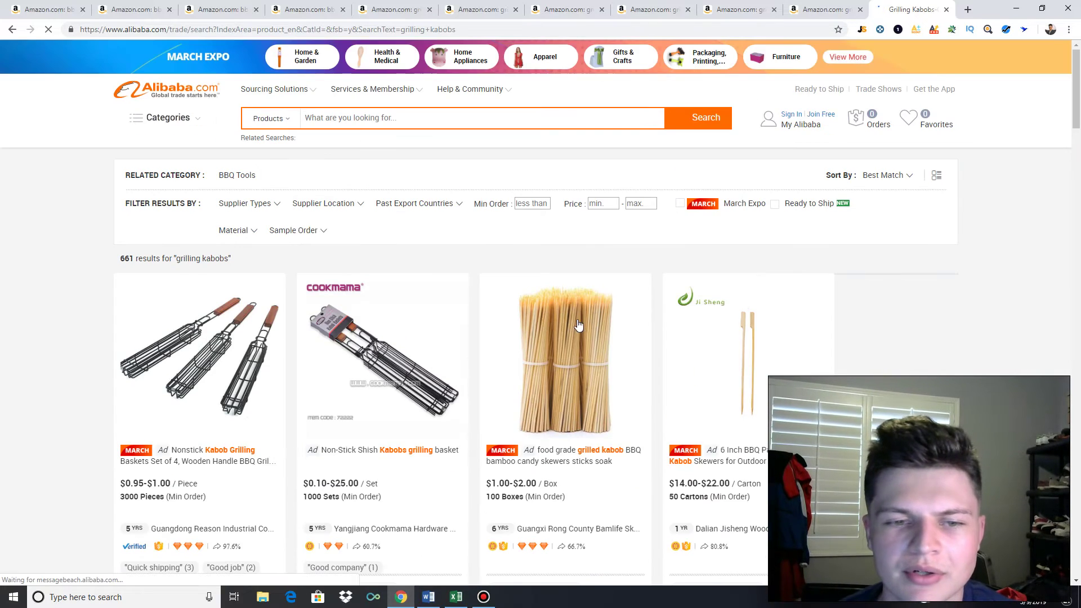
scroll(578, 324, down, 7)
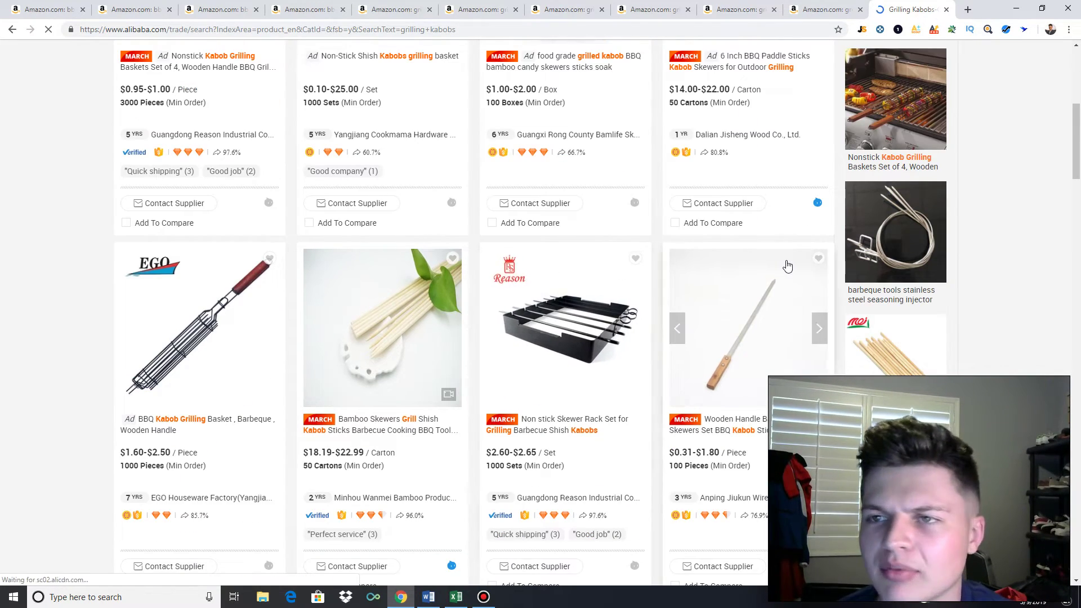
scroll(307, 234, down, 3)
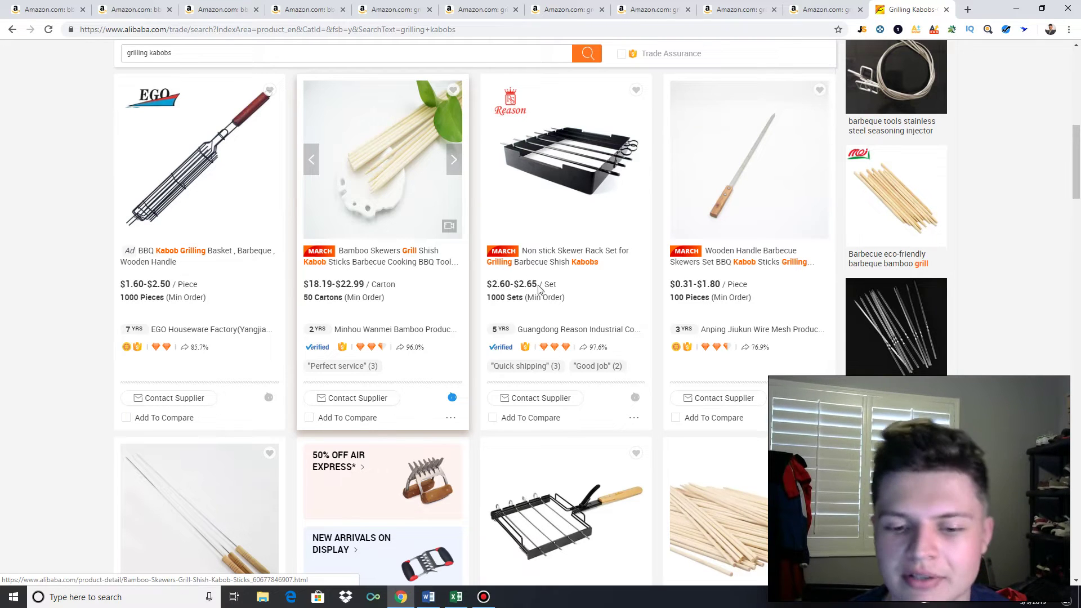
Step: Switch to Excel and replace the Grilling Rack's sourcing cost with 6
click(458, 598)
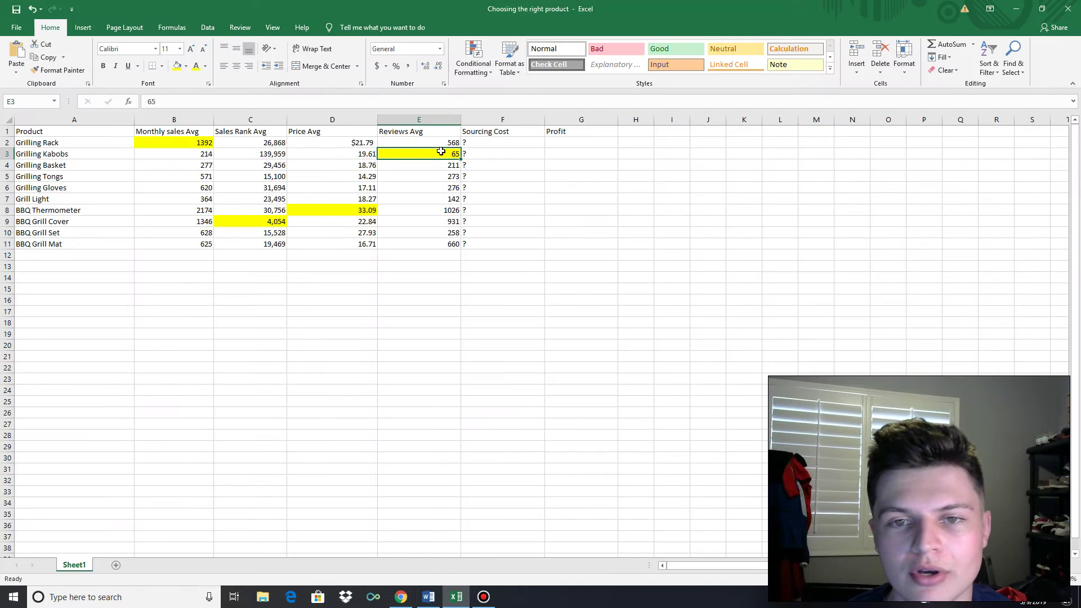
click(497, 142)
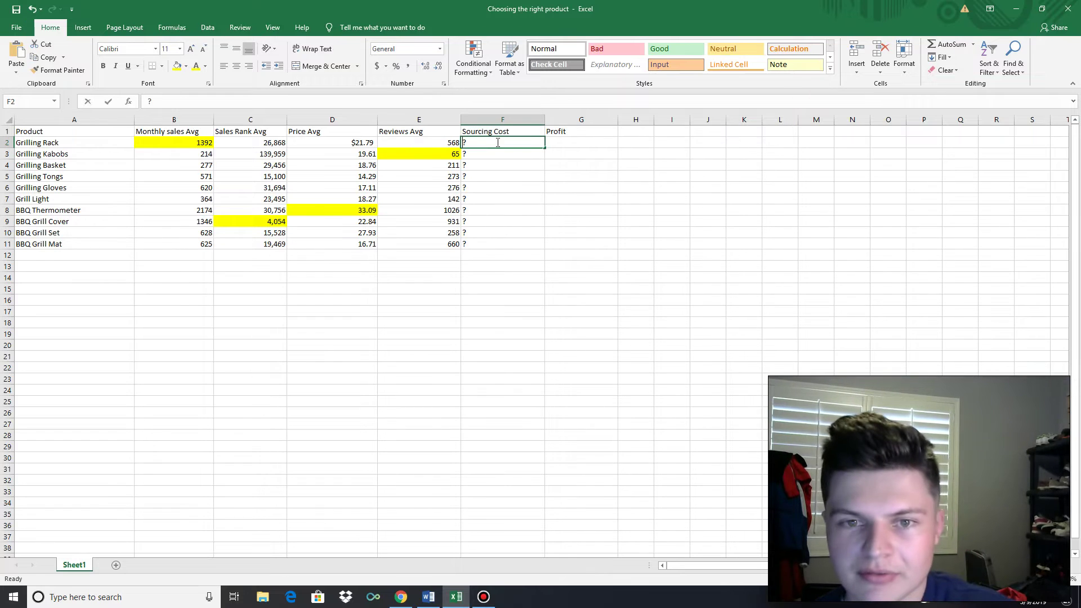
key(BackSpace)
text(6)
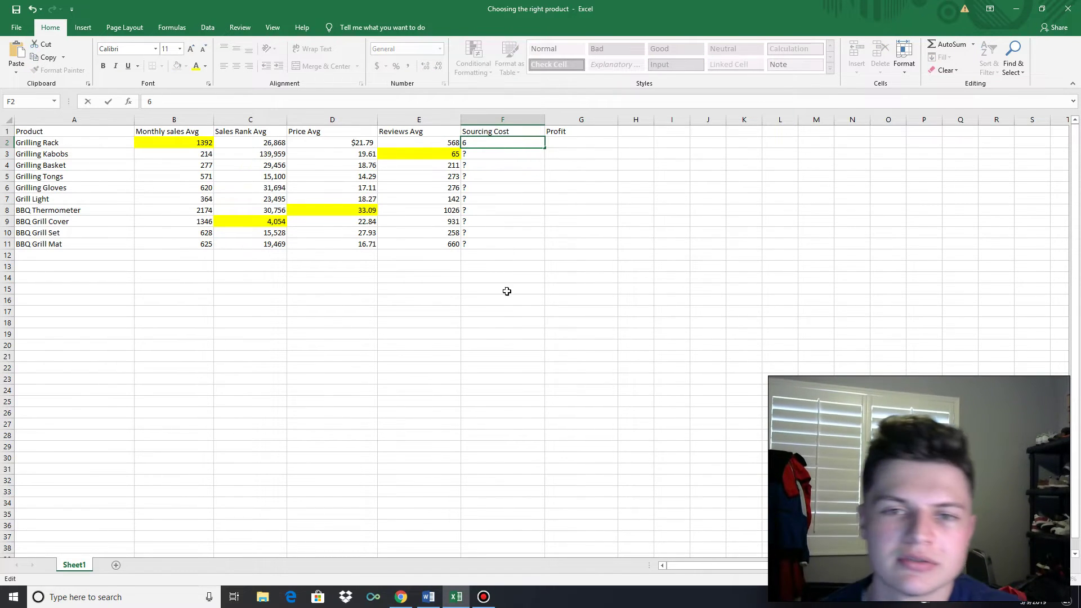
Step: Compare the Amazon grilling rack listings and the Alibaba kabob listings in Chrome with the product averages in Excel
click(401, 597)
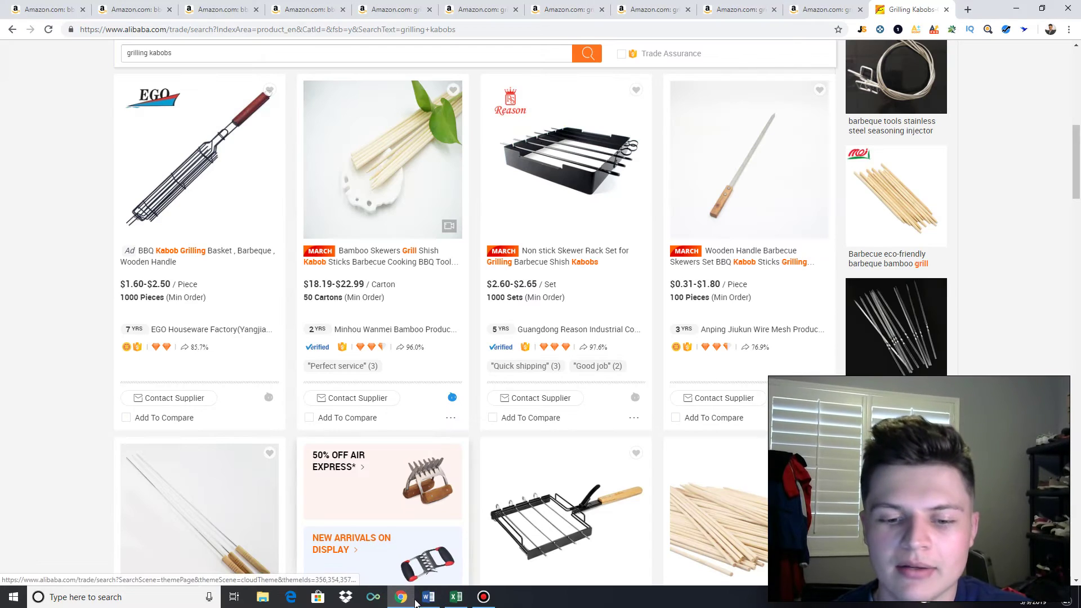
click(455, 598)
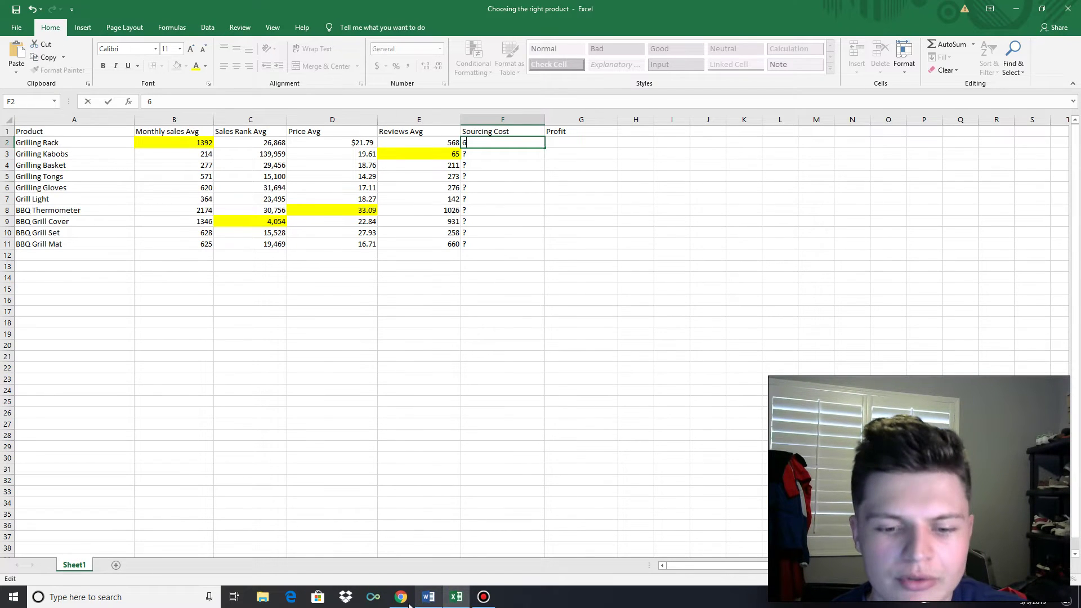
mouse_move(405, 598)
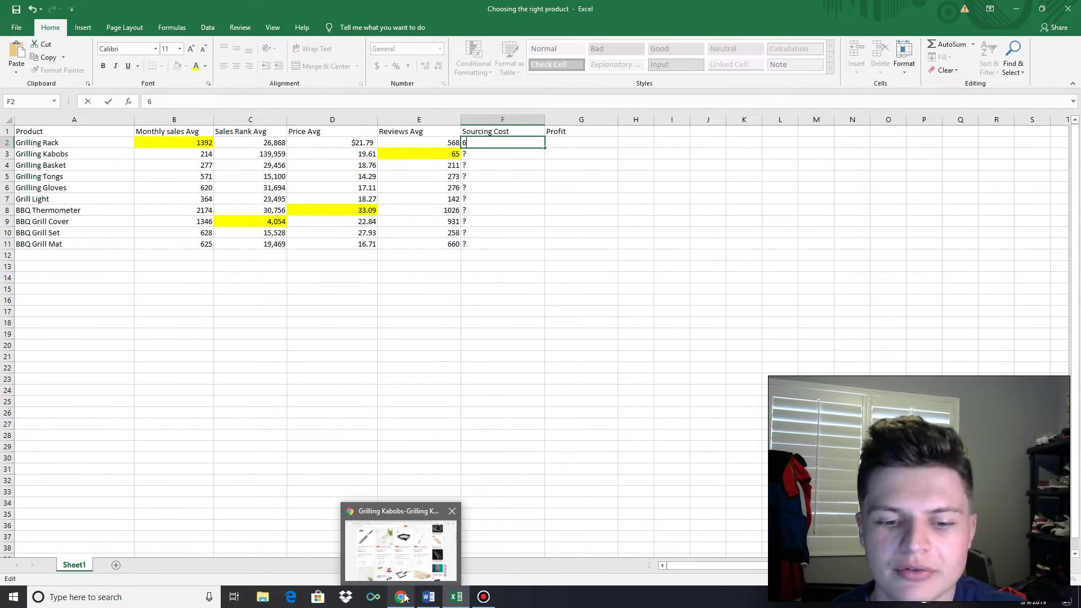
click(405, 598)
click(834, 10)
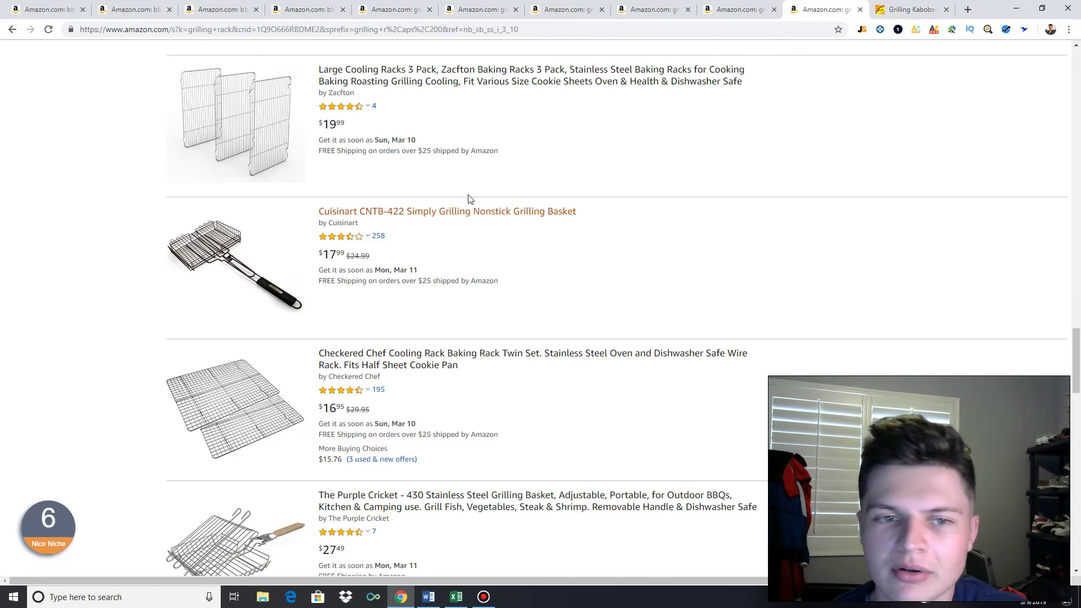
scroll(425, 256, up, 15)
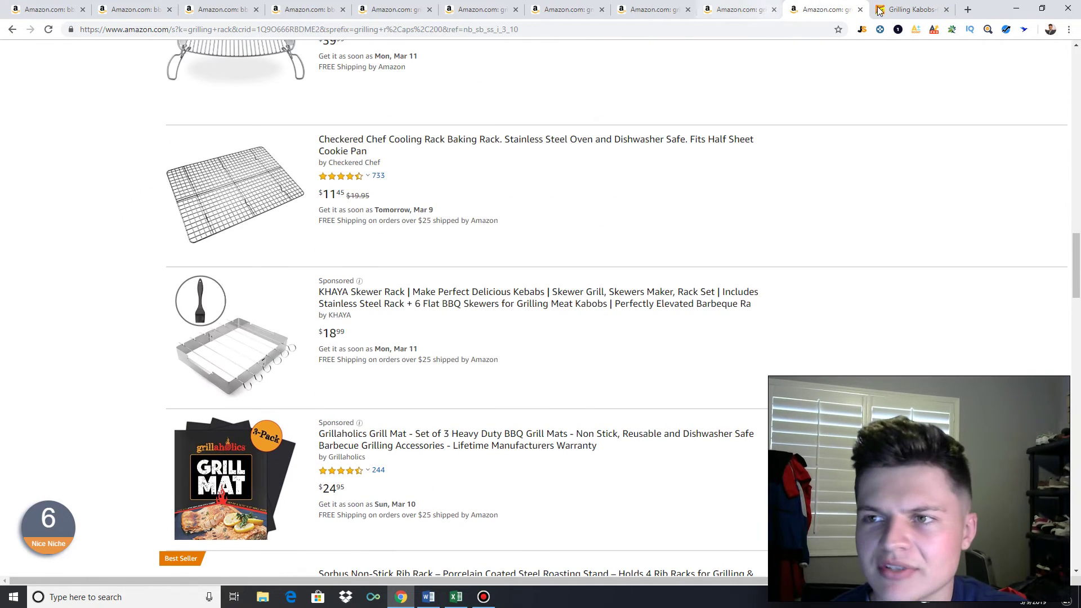
click(880, 11)
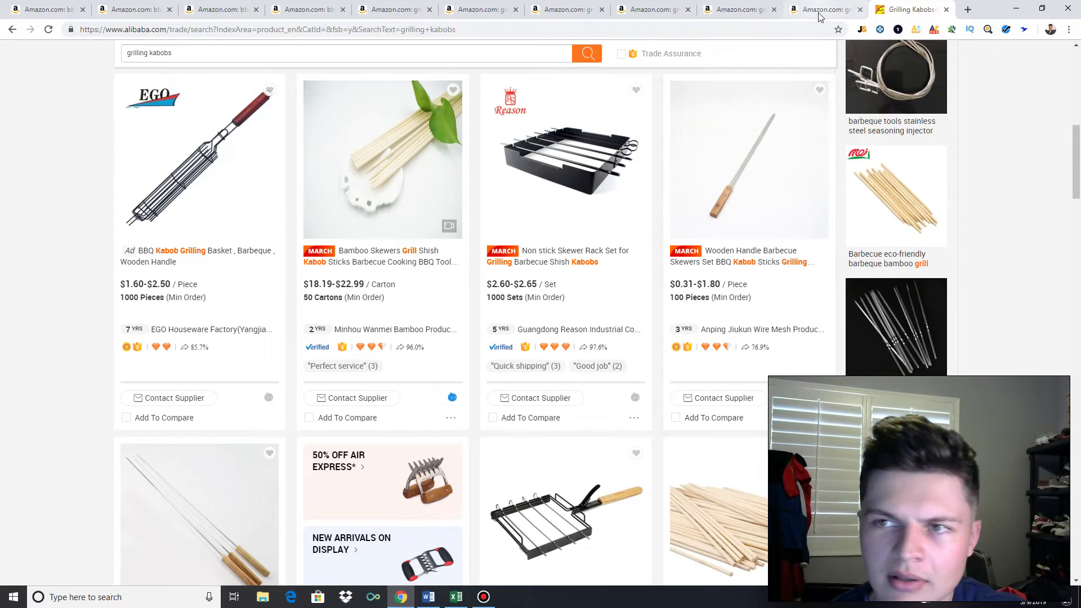
click(457, 597)
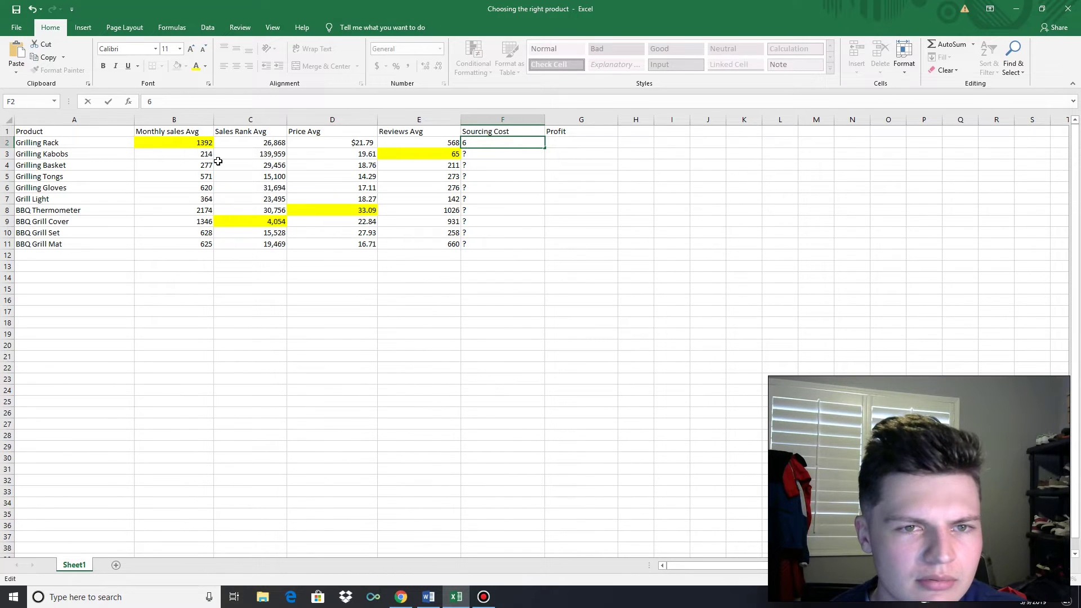
click(400, 597)
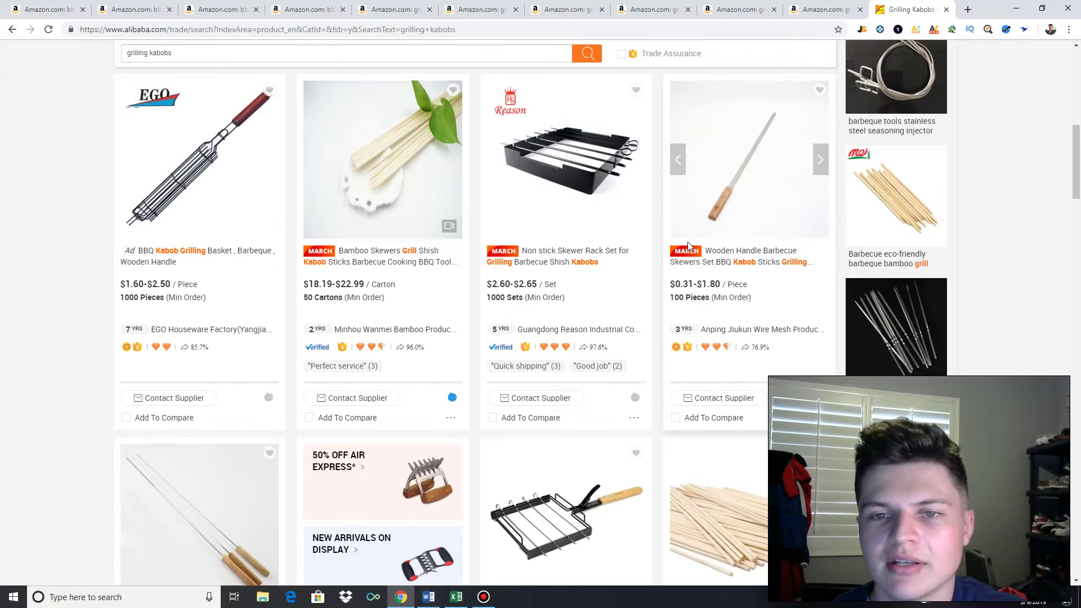
Step: Open the best-selling KITCHENATICS cooling and roasting wire rack from the Amazon grilling rack results
click(799, 9)
scroll(608, 322, up, 10)
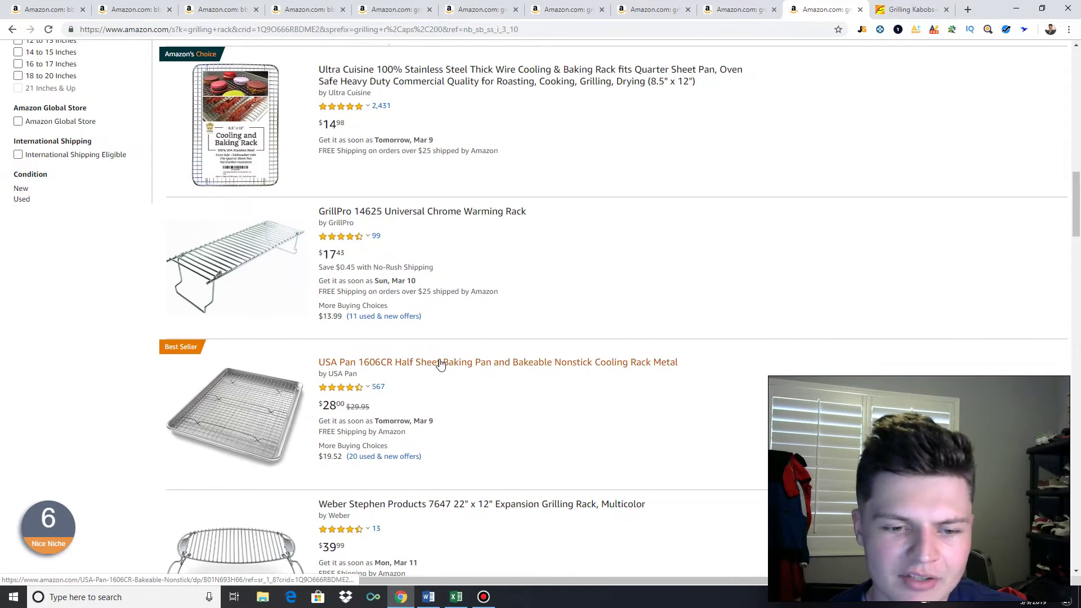
scroll(428, 360, up, 4)
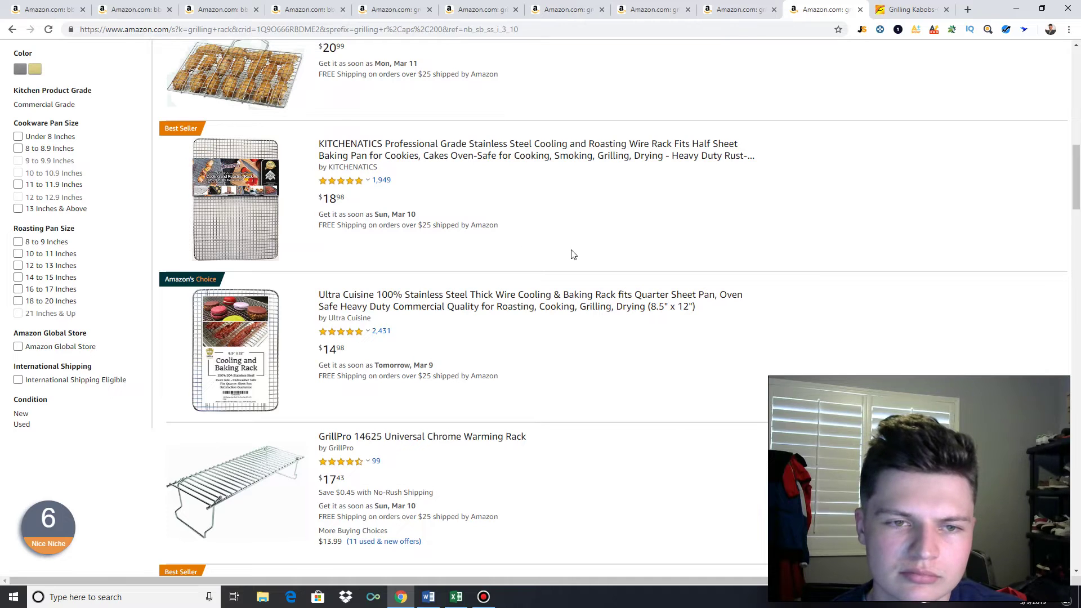
click(438, 153)
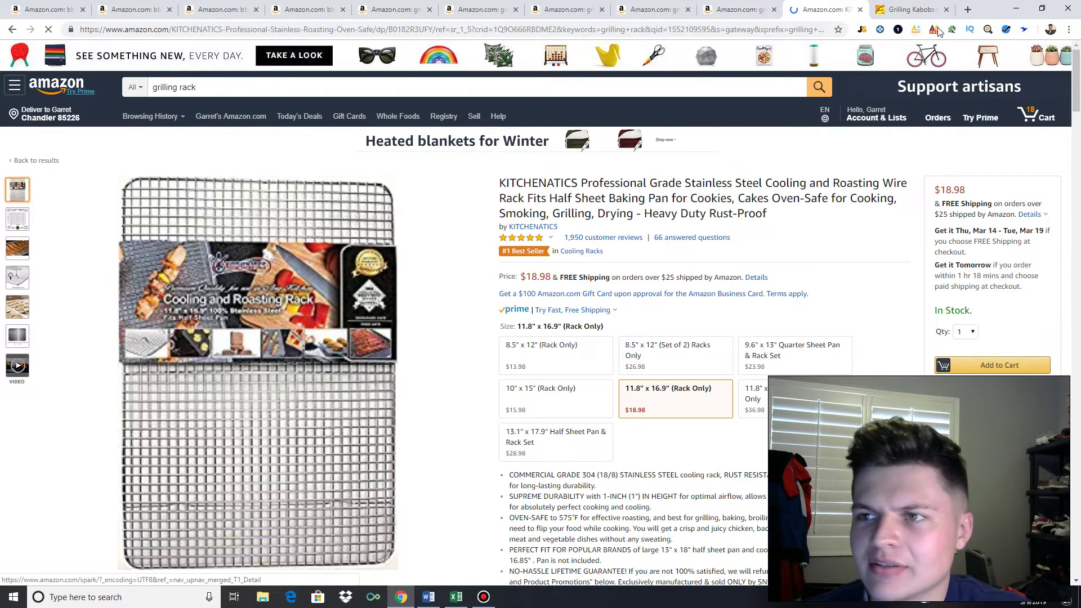
Step: Open the AMZScout FBA calculator for this rack and enter a product cost of 6.00 and product price of 21.79
click(916, 29)
click(856, 60)
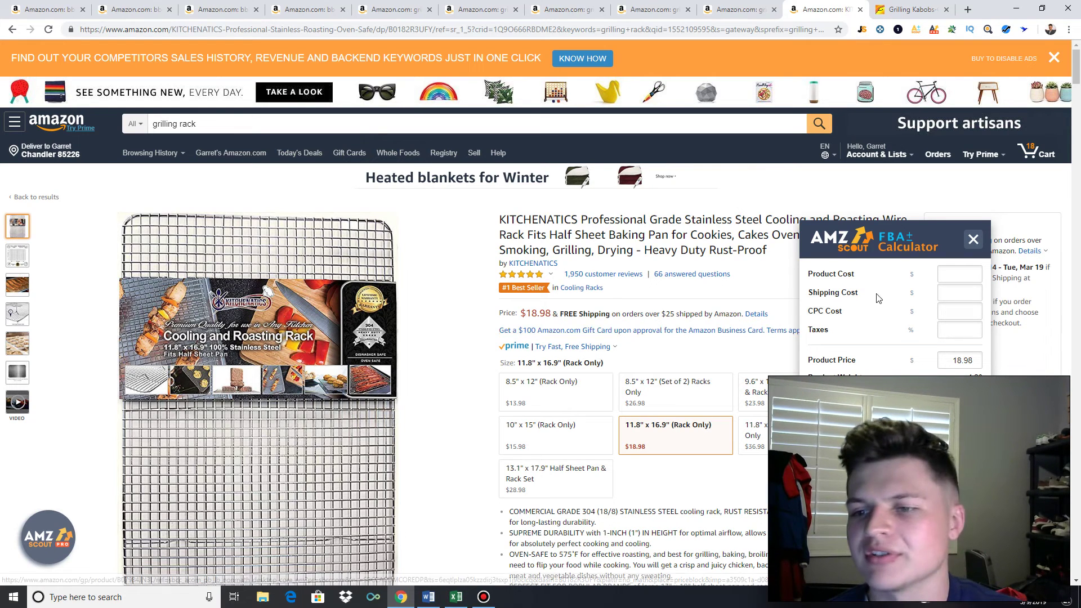
click(966, 272)
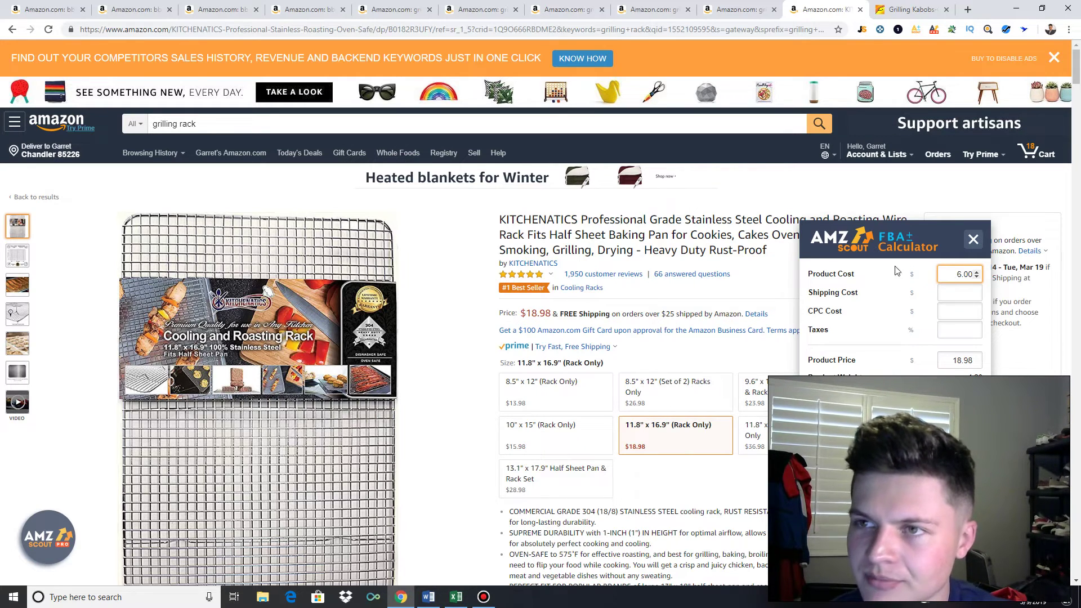
mouse_move(457, 597)
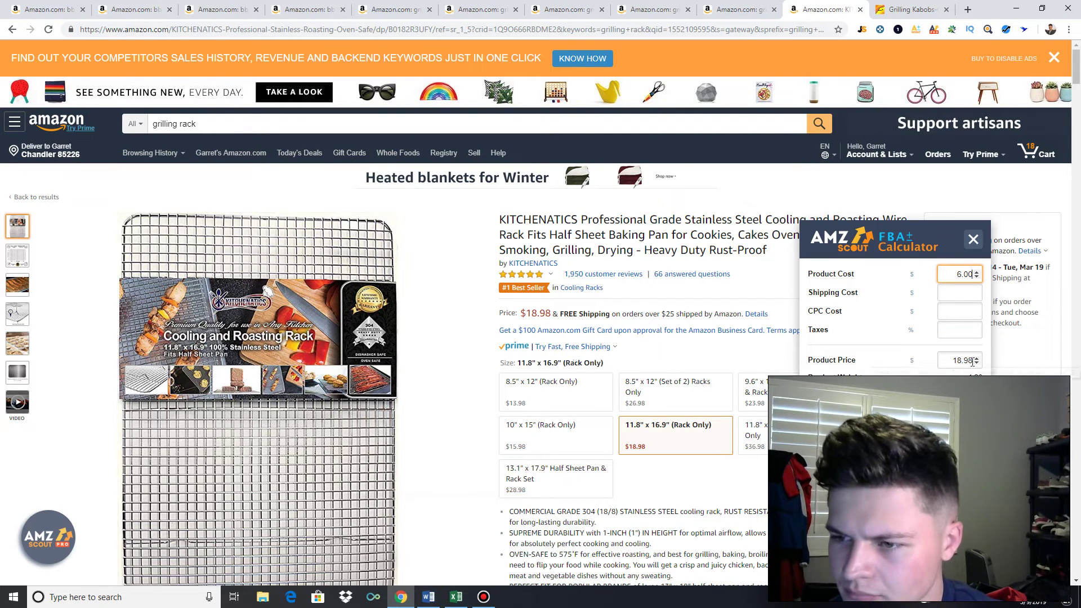
drag(973, 362, 920, 360)
text(21)
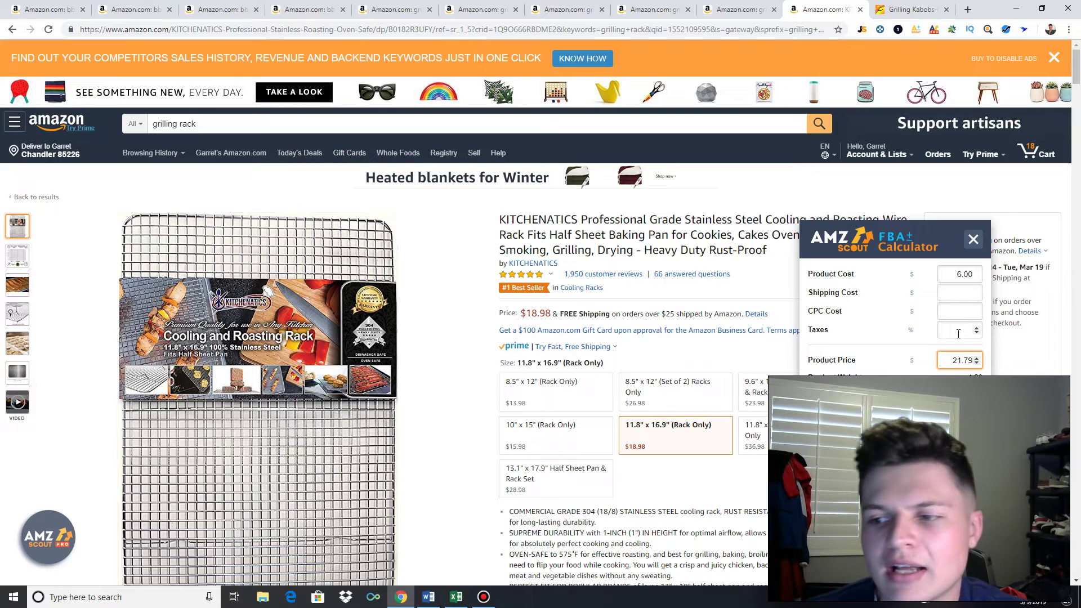
Step: Finish the calculator's product price entry, switch to Excel and enter 7.68 as the Grilling Rack's profit
scroll(868, 363, up, 2)
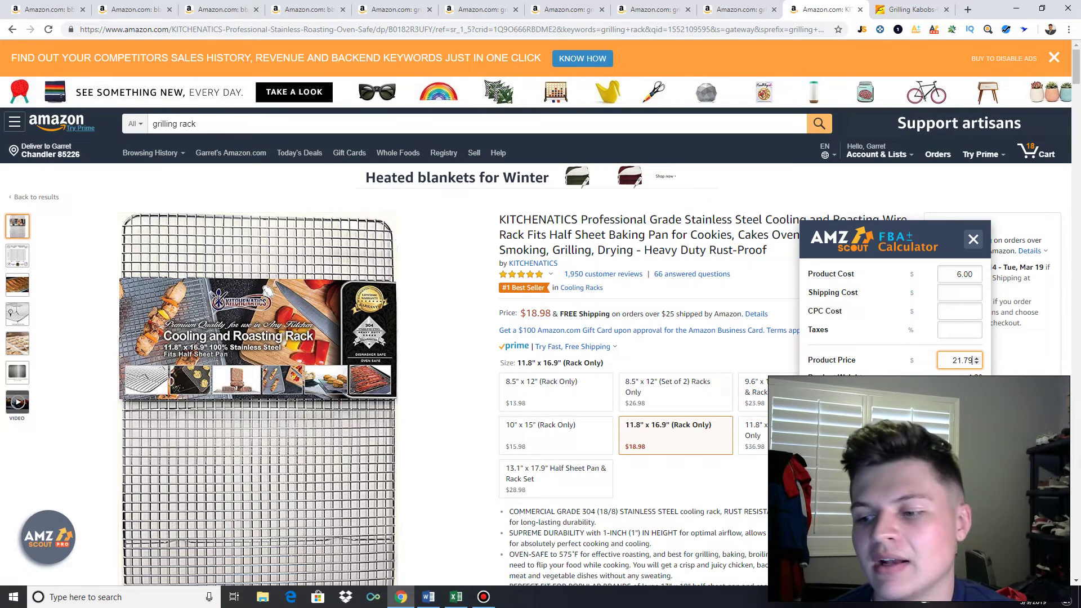
key(Tab)
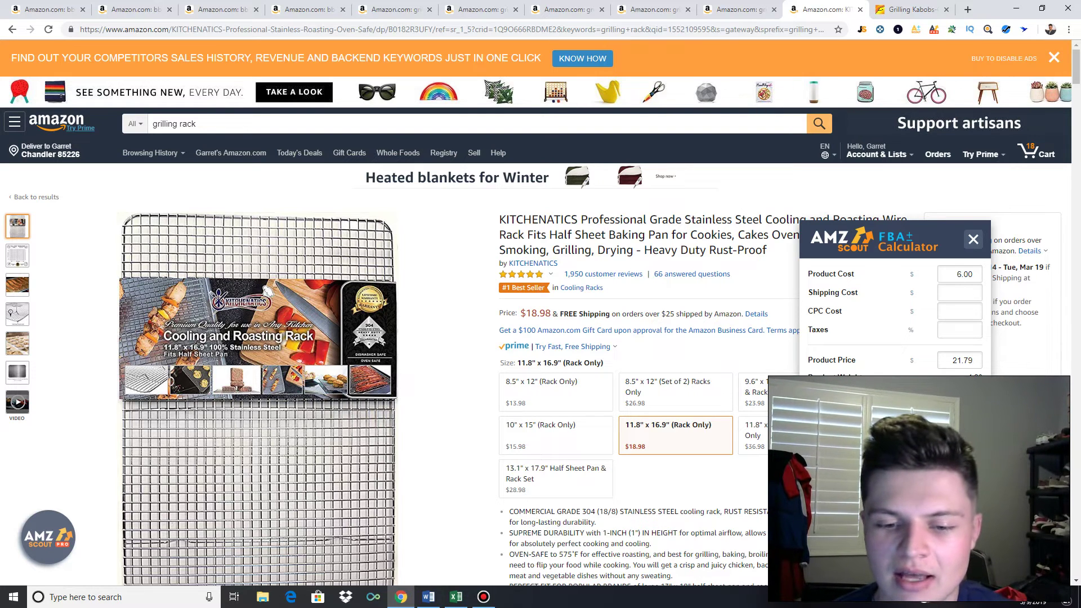
click(456, 596)
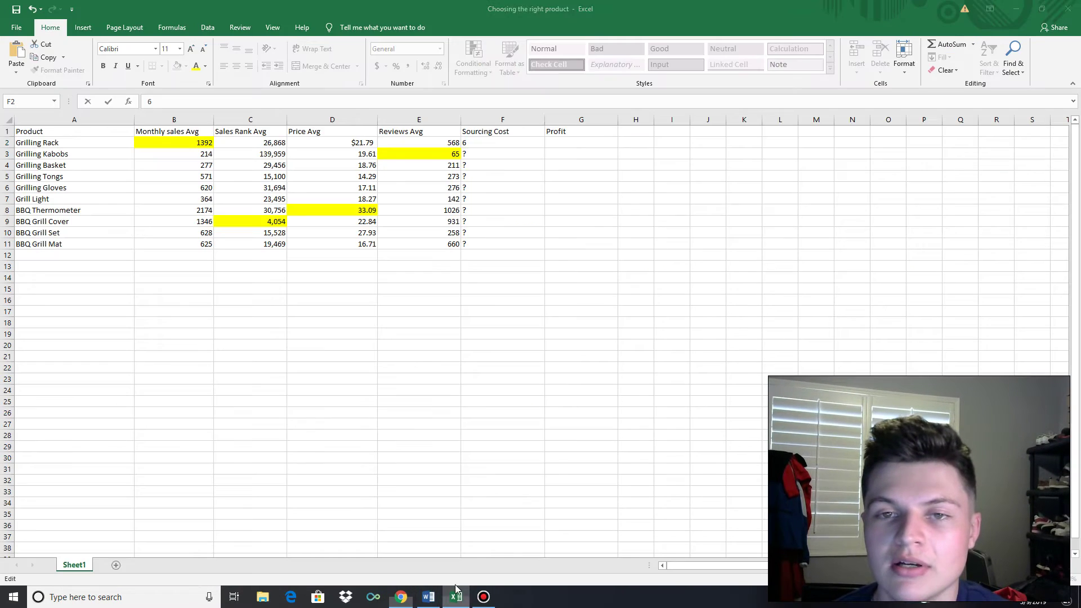
click(574, 143)
text(7.)
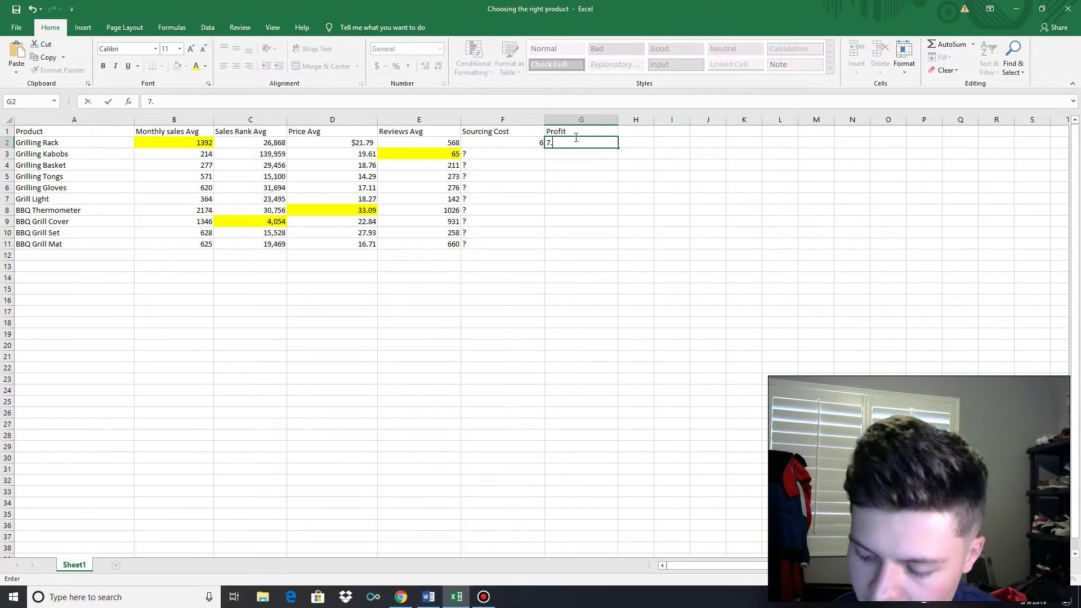
text(68)
click(660, 144)
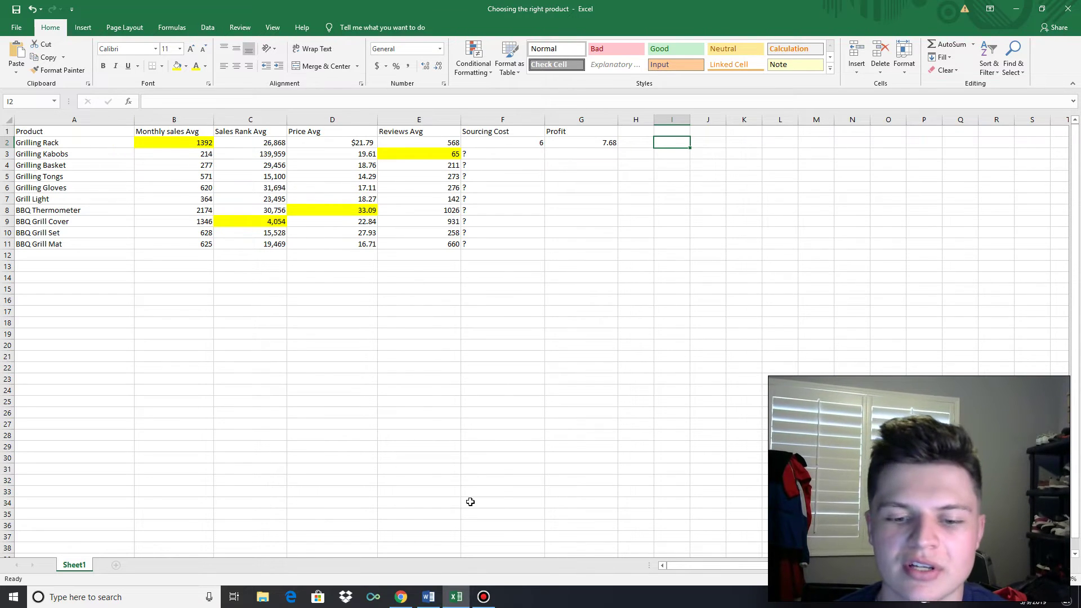
Step: Switch to Chrome, examine the KITCHENATICS rack's description, comparison table and product dimensions, and close the FBA calculator
click(402, 598)
scroll(554, 286, down, 3)
scroll(555, 286, down, 20)
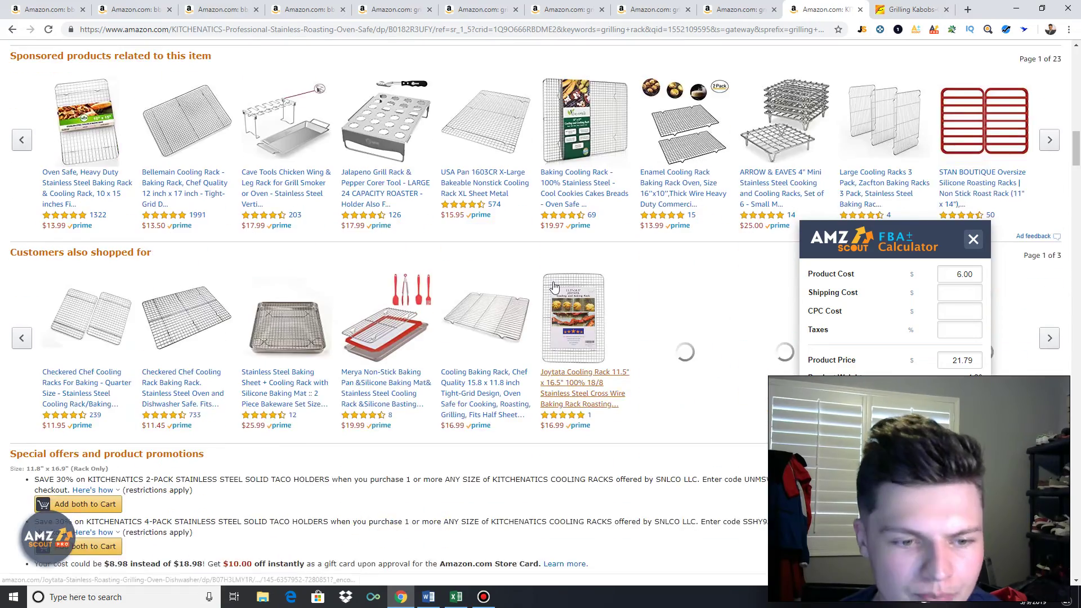
scroll(555, 286, down, 2)
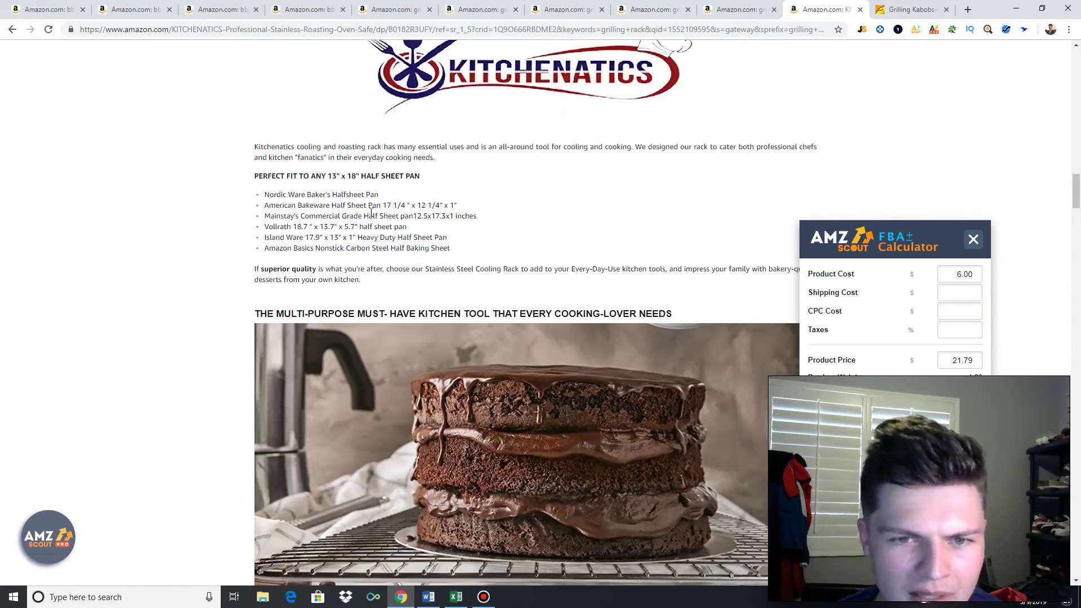
scroll(340, 209, down, 7)
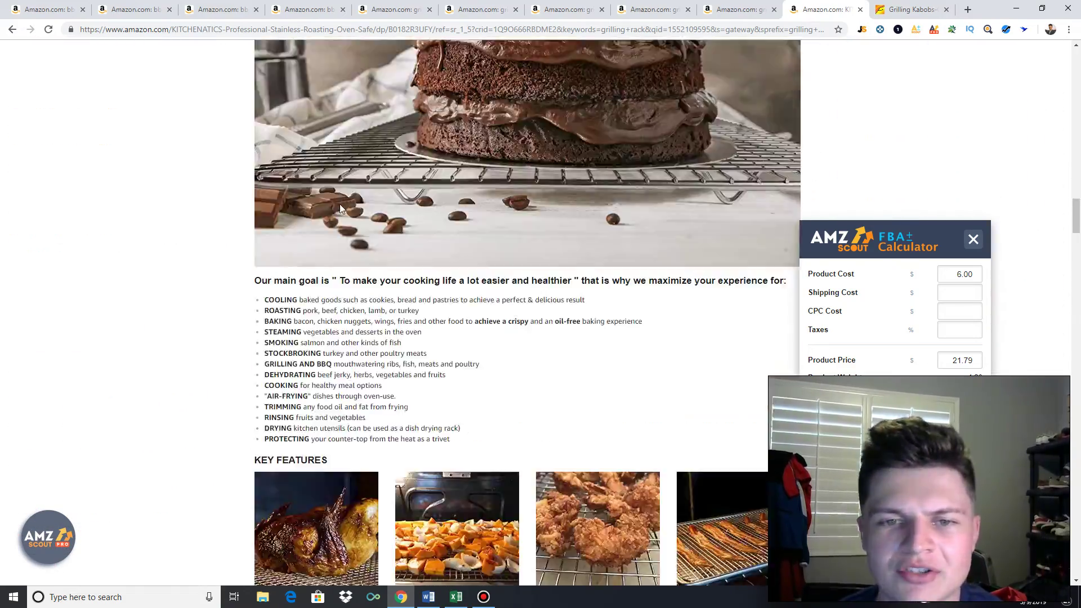
scroll(339, 208, down, 20)
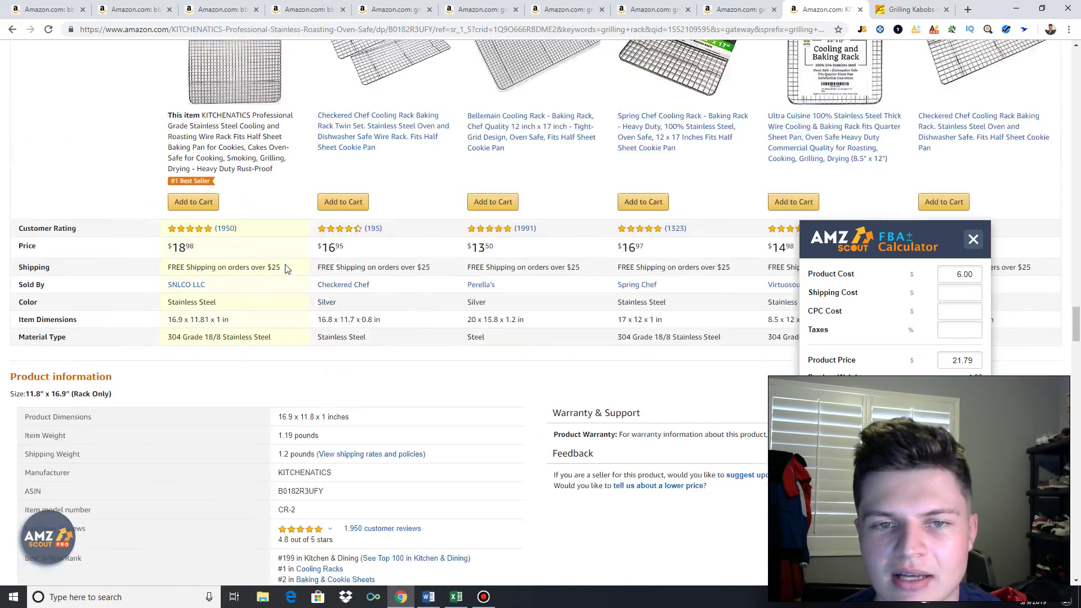
scroll(286, 269, down, 2)
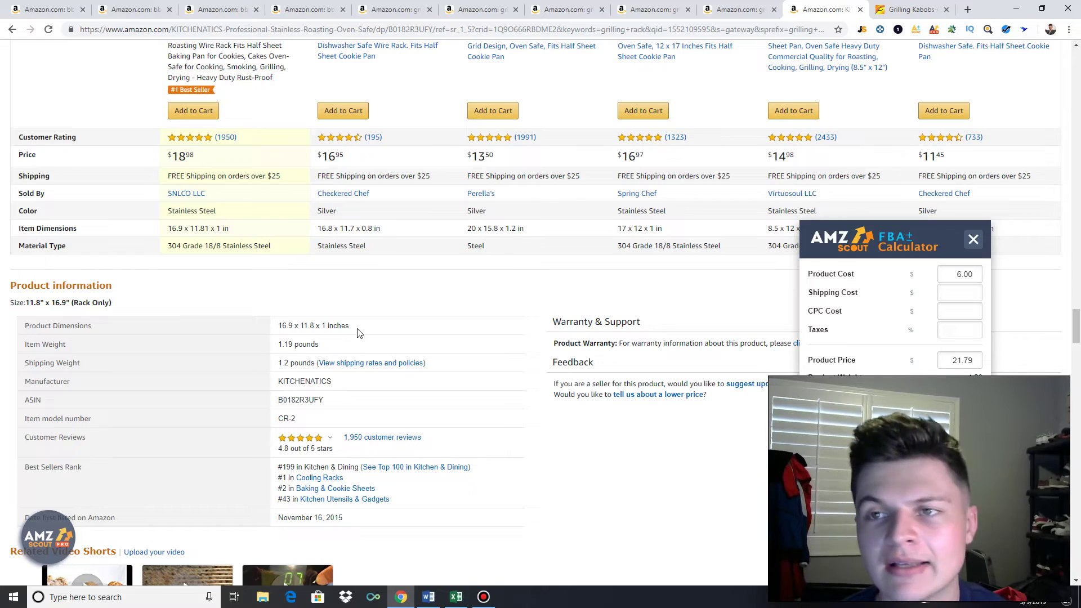
scroll(521, 271, up, 1)
scroll(522, 271, up, 15)
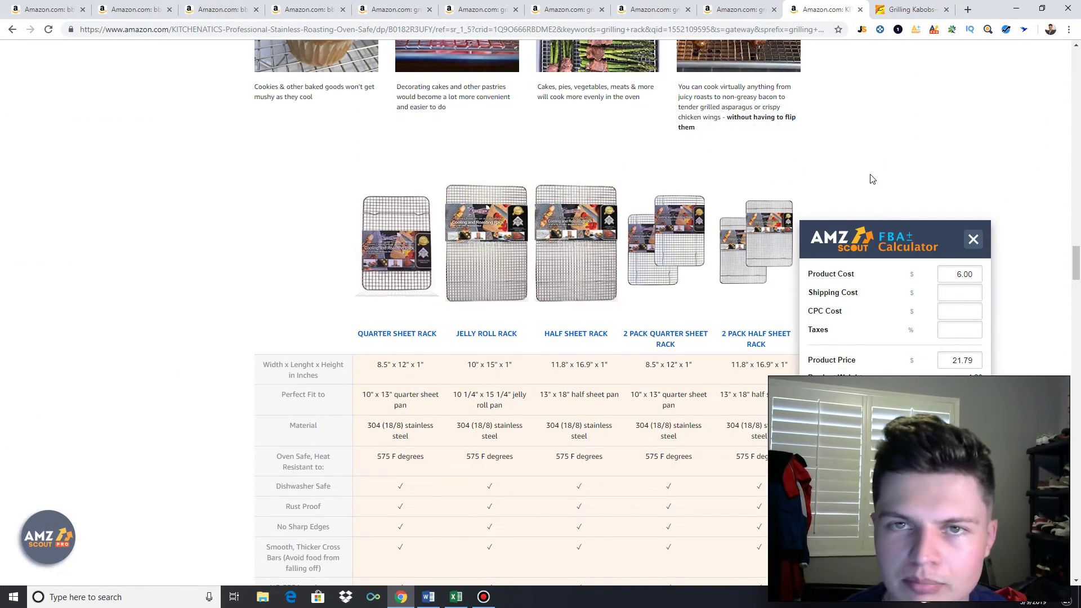
click(973, 239)
Step: Switch to Excel, widen column H slightly and enter 9000 in cell I2 of the Grilling Rack row
click(456, 597)
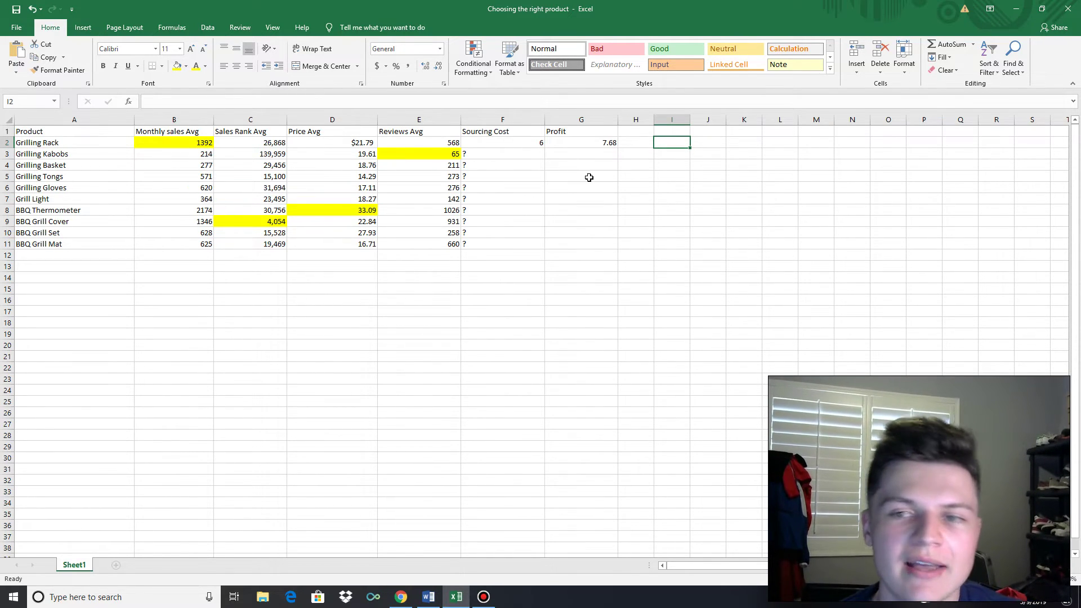
drag(654, 120, 678, 122)
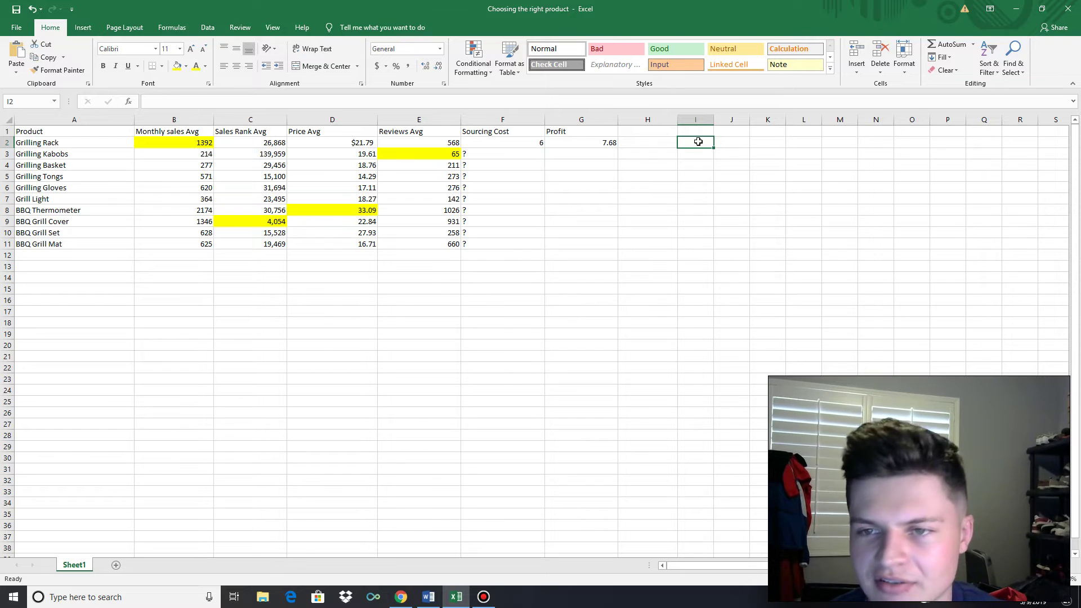
text(9000)
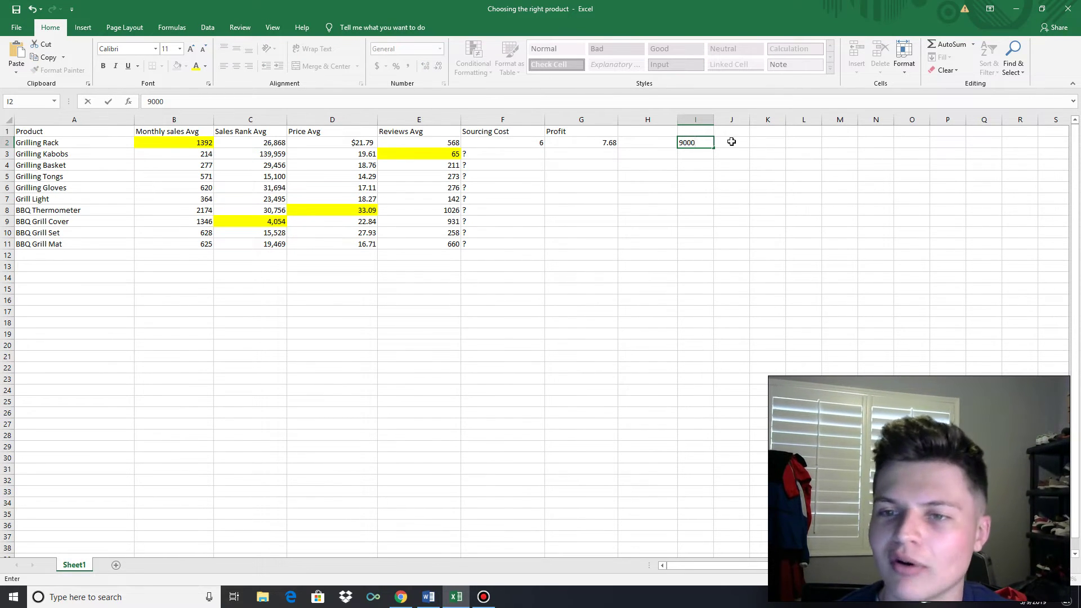
click(816, 153)
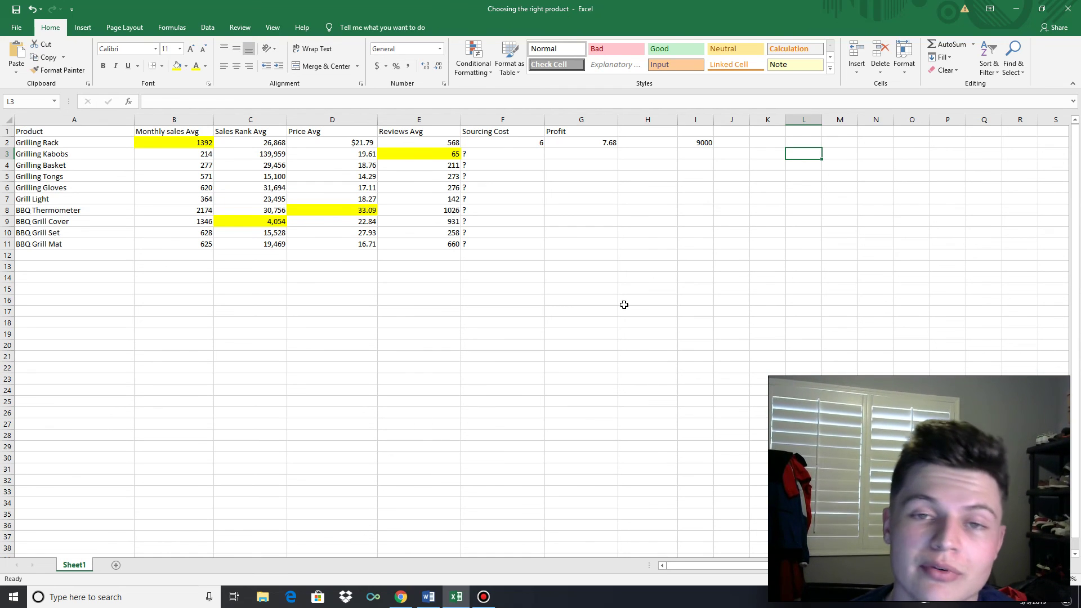
Step: Switch to Word and review the four steps of the Choosing The Right Product outline
click(429, 597)
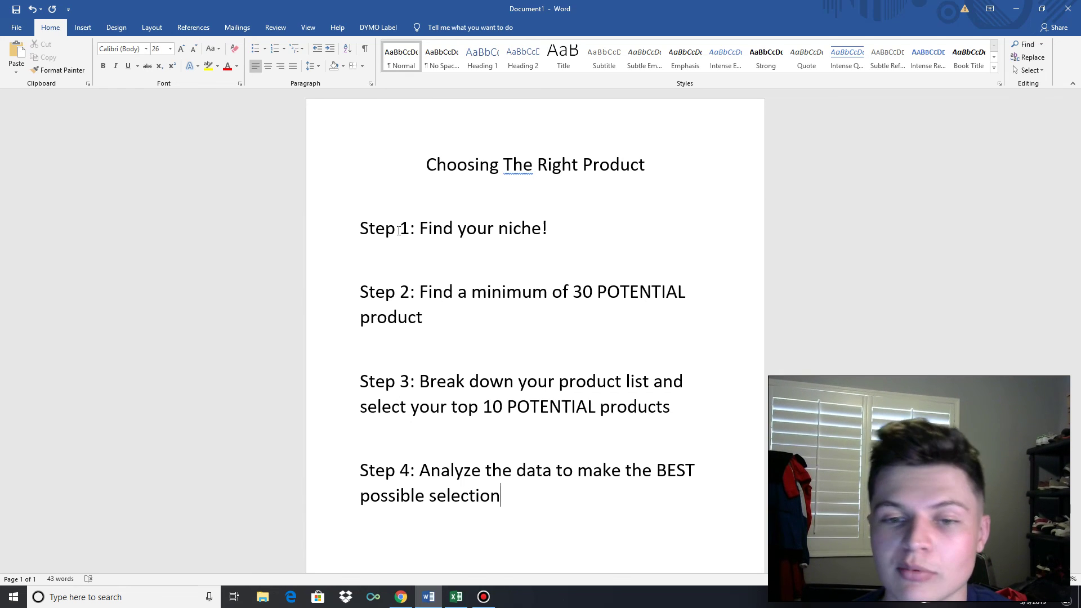
scroll(462, 419, down, 1)
scroll(462, 418, down, 2)
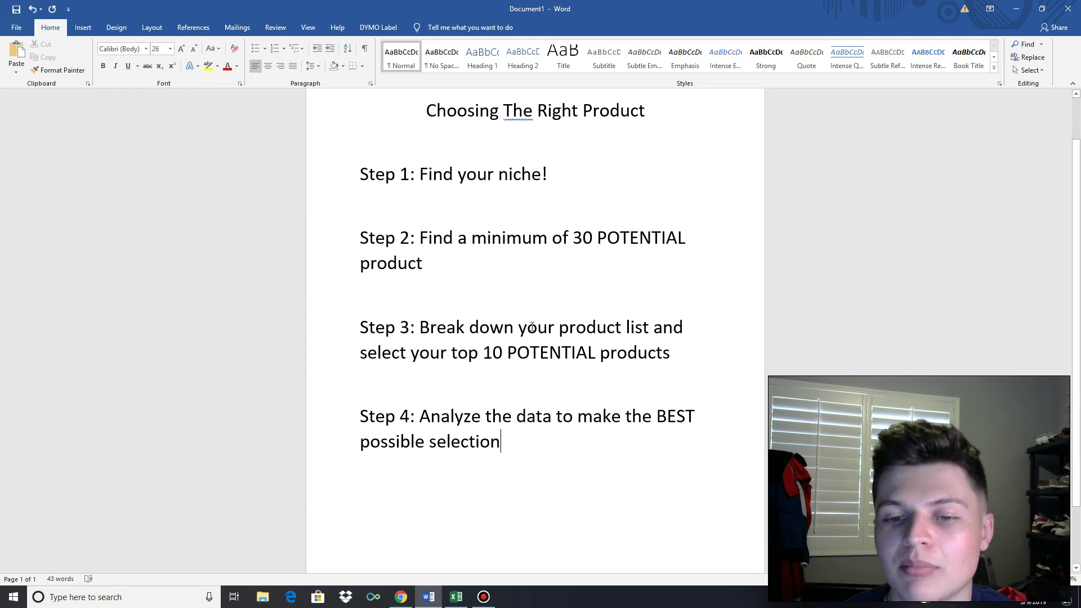